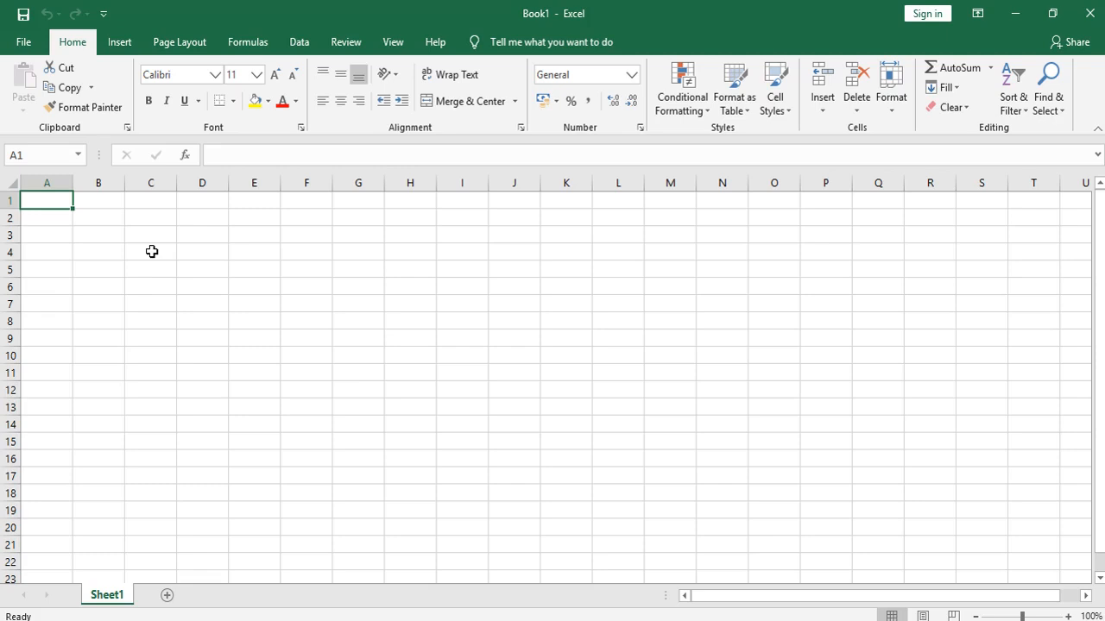
# Enter 1 and 2 in cells A1 and A2 and extend the number series down to A22
pyautogui.click(50, 218)
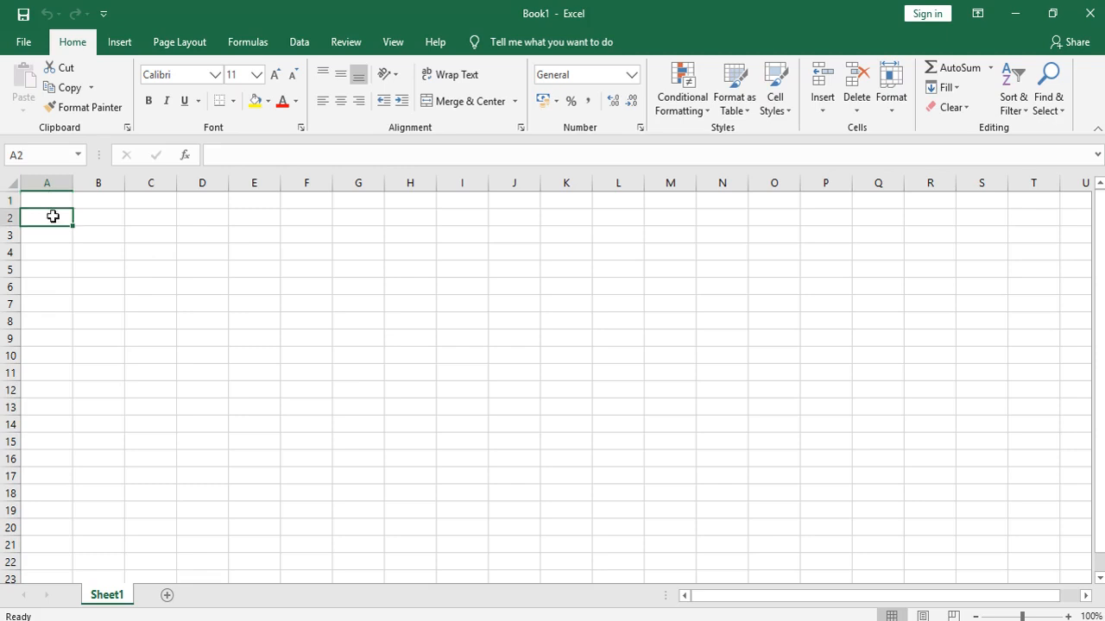
pyautogui.click(55, 198)
pyautogui.write('1')
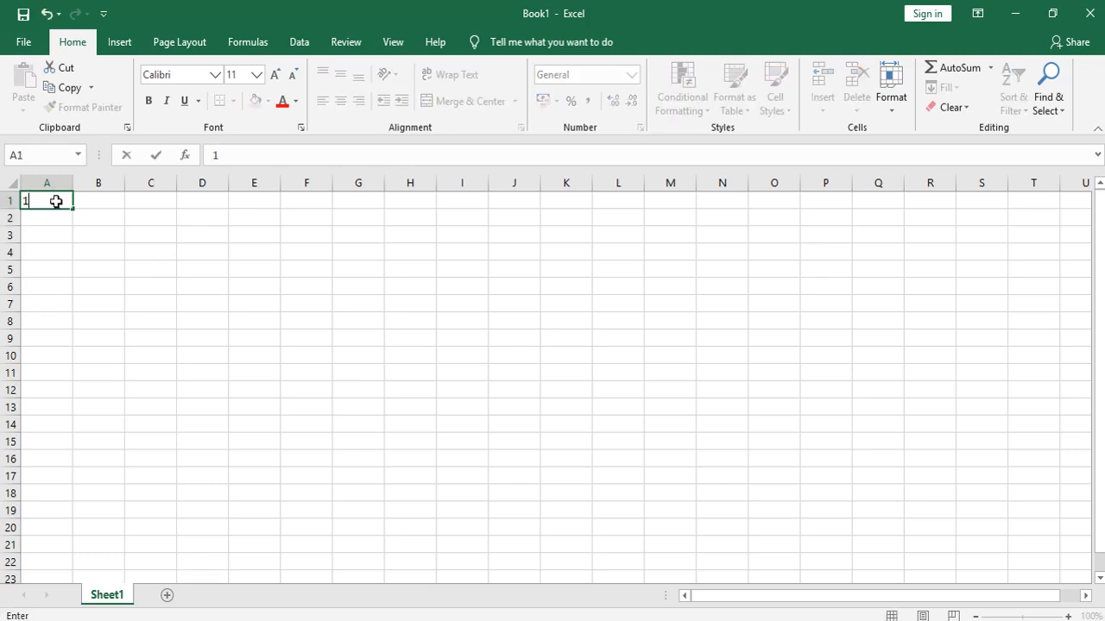
pyautogui.press('Return')
pyautogui.write('2')
pyautogui.press('Return')
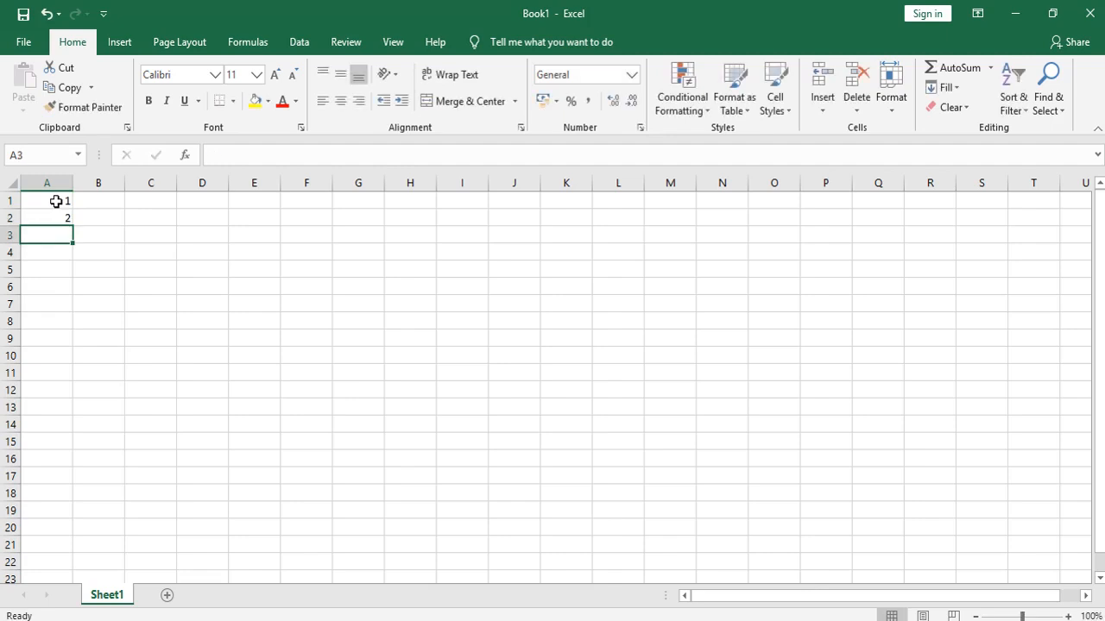
pyautogui.click(52, 200)
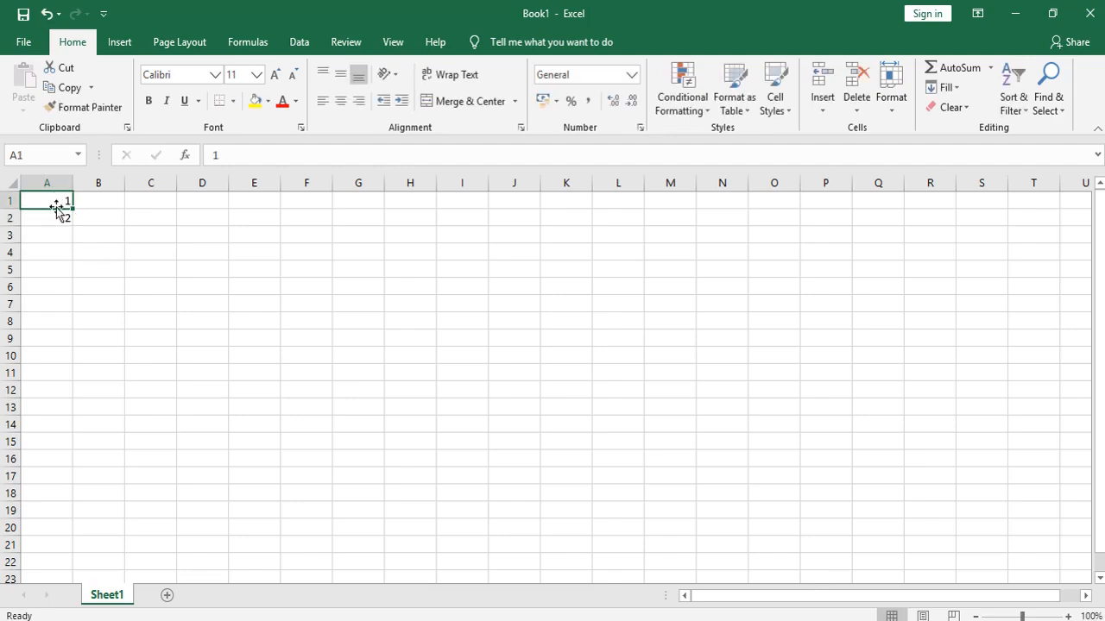
pyautogui.moveTo(53, 201); pyautogui.dragTo(73, 577)
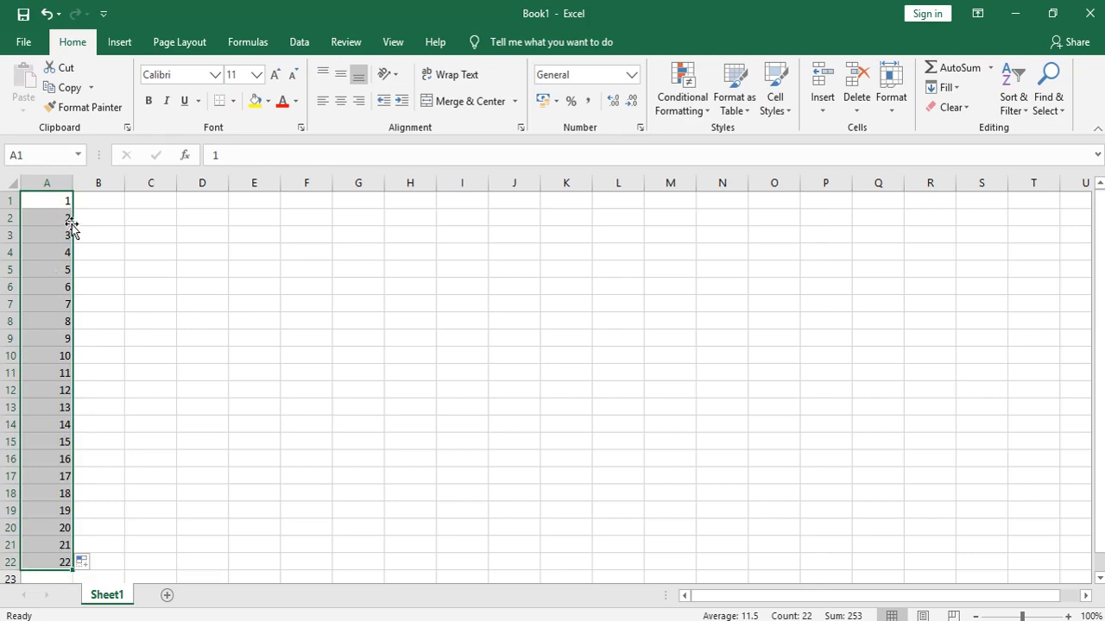
# Enter 67 in B1 and 69 in B2, and extend the series down column B to row 22
pyautogui.click(101, 204)
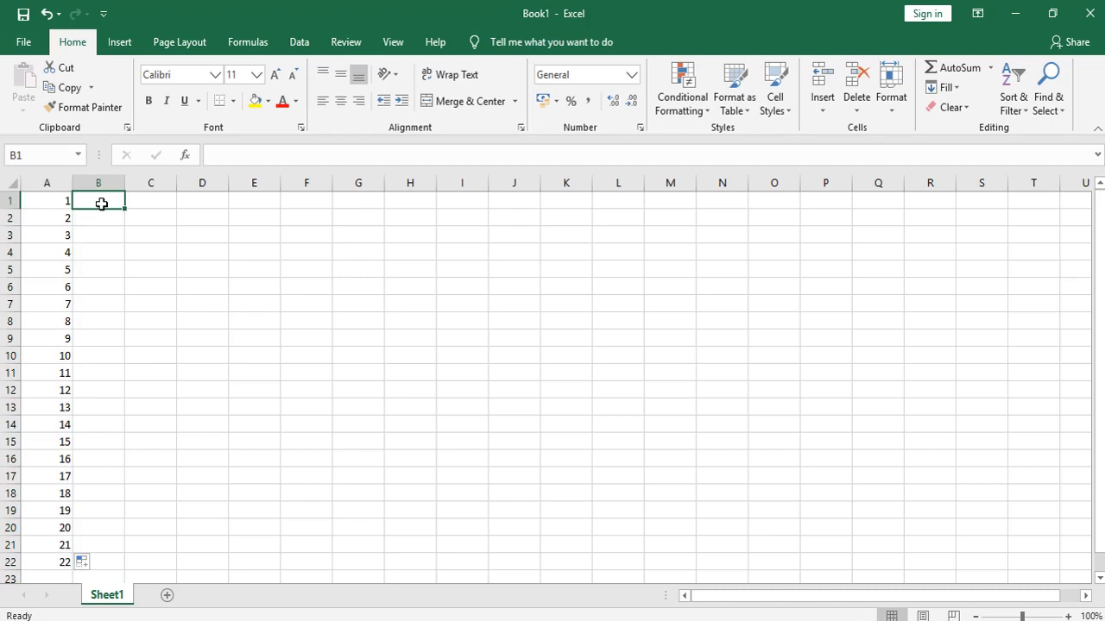
pyautogui.write('67')
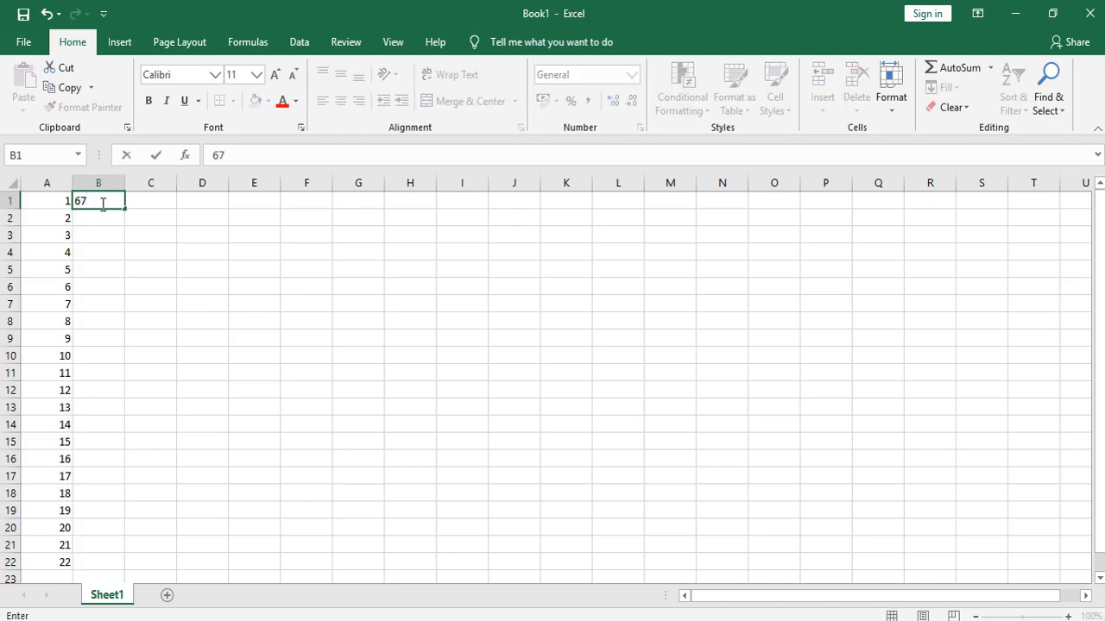
pyautogui.press('Return')
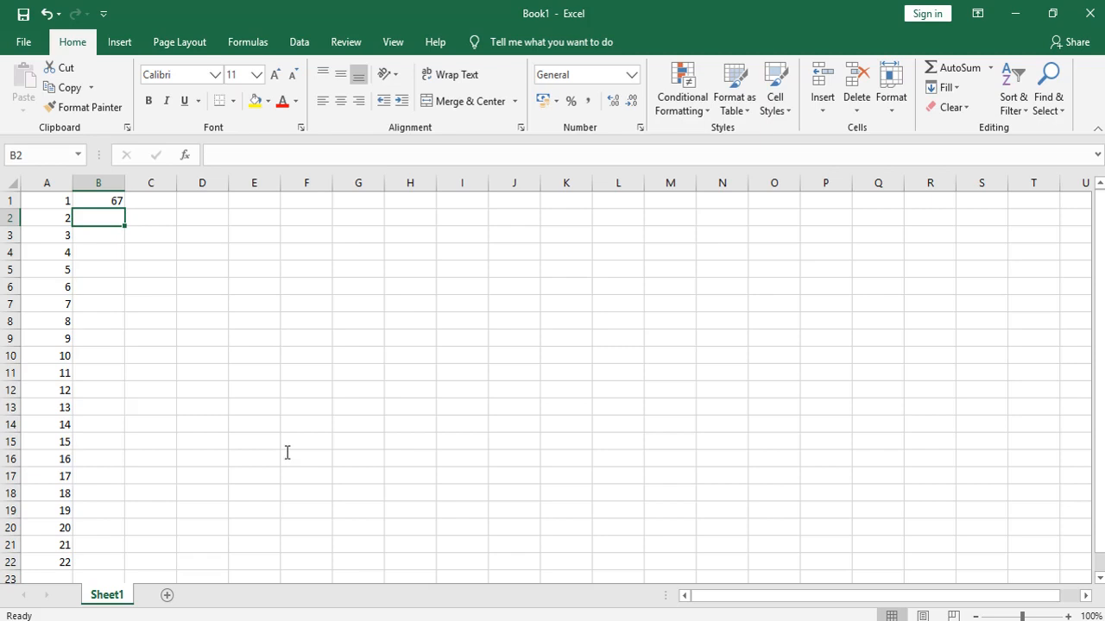
pyautogui.write('69')
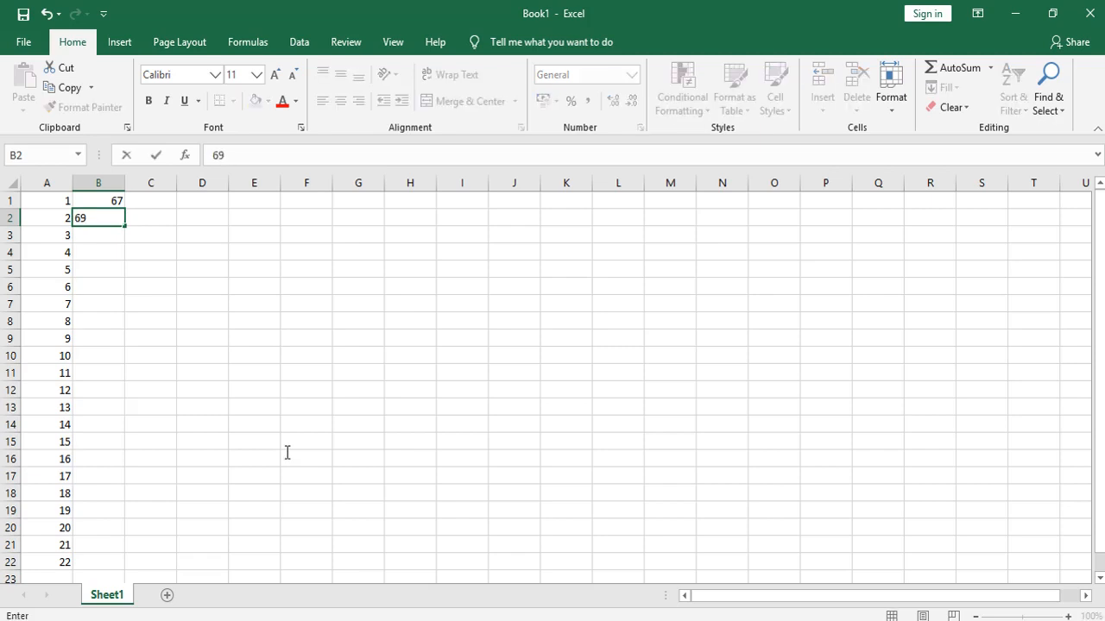
pyautogui.press('Return')
pyautogui.press('Up')
pyautogui.press('Up')
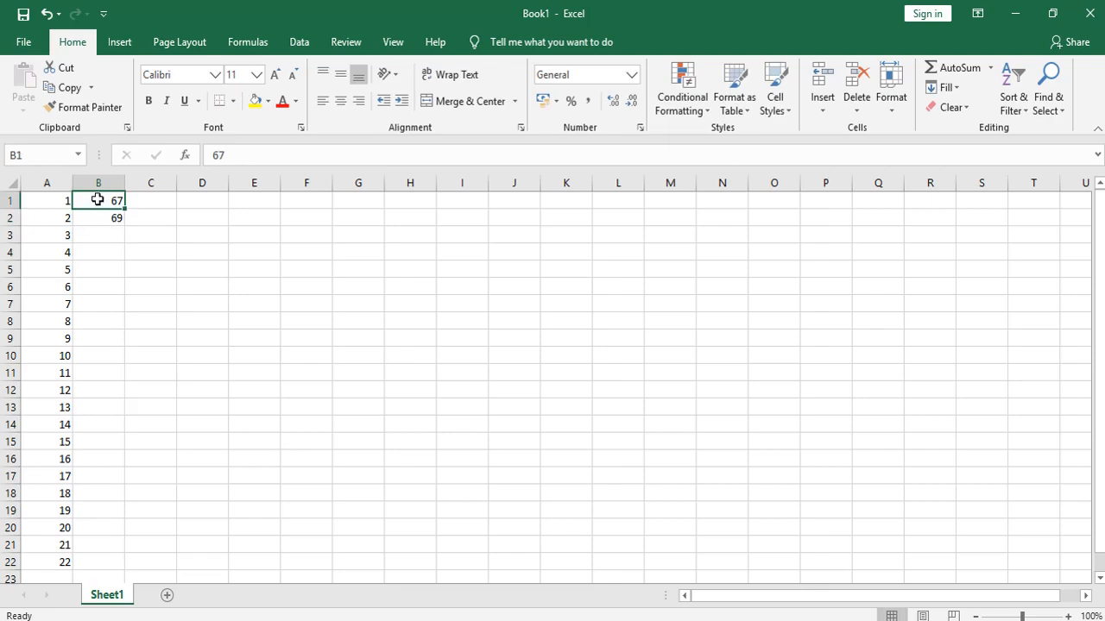
pyautogui.moveTo(98, 200); pyautogui.dragTo(98, 215)
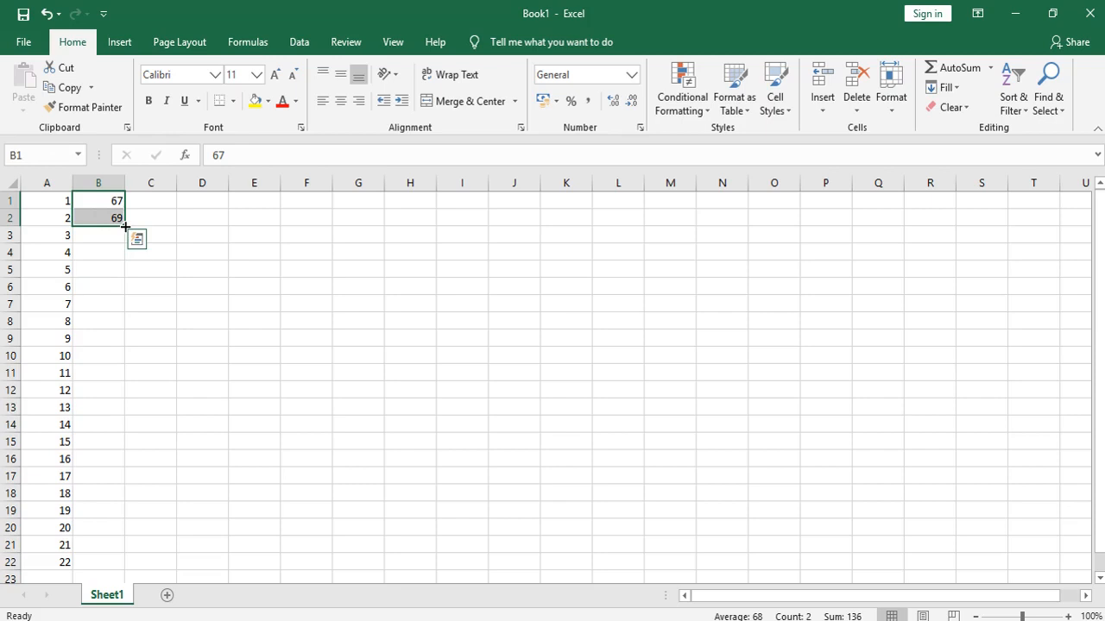
pyautogui.moveTo(125, 226); pyautogui.dragTo(133, 569)
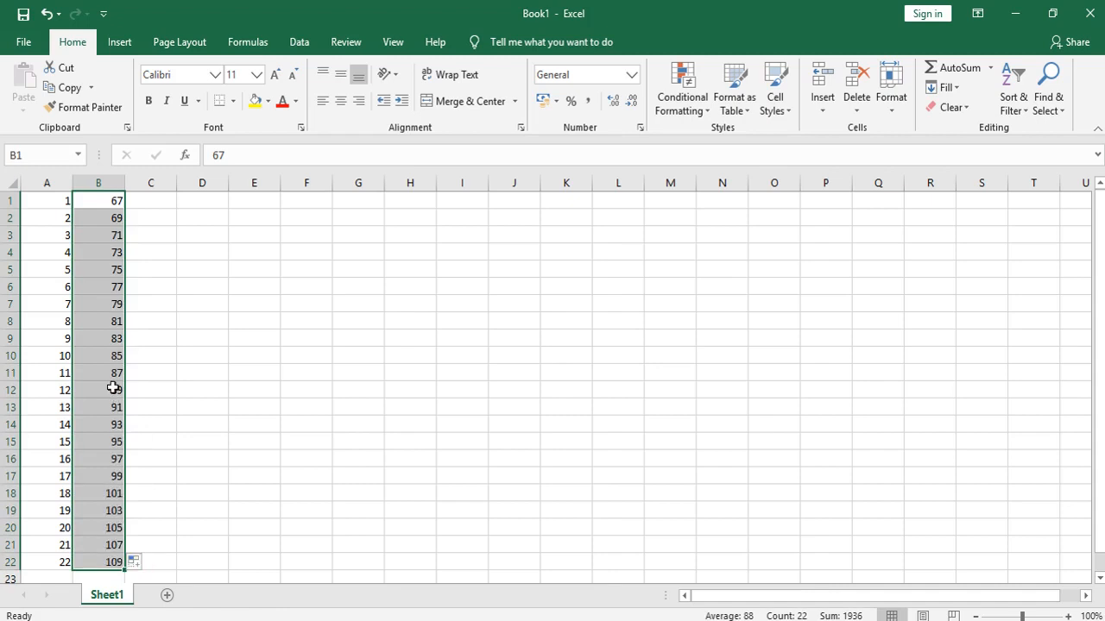
# Enter 30 in C1 and 27 in C2, and extend the decreasing series down to C15
pyautogui.click(163, 202)
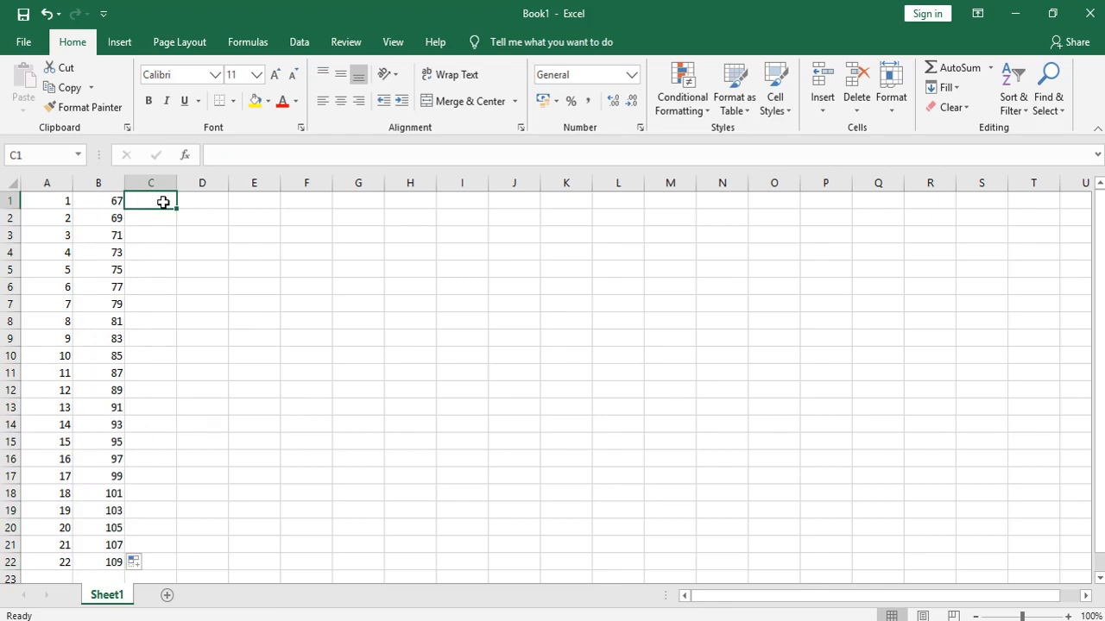
pyautogui.write('30')
pyautogui.press('Return')
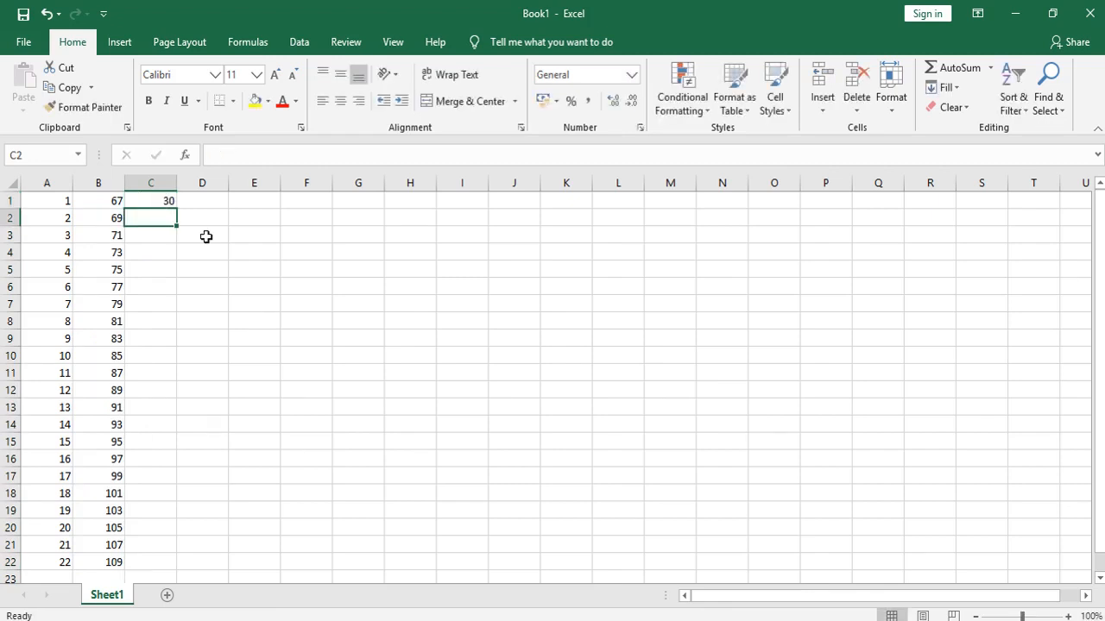
pyautogui.write('27')
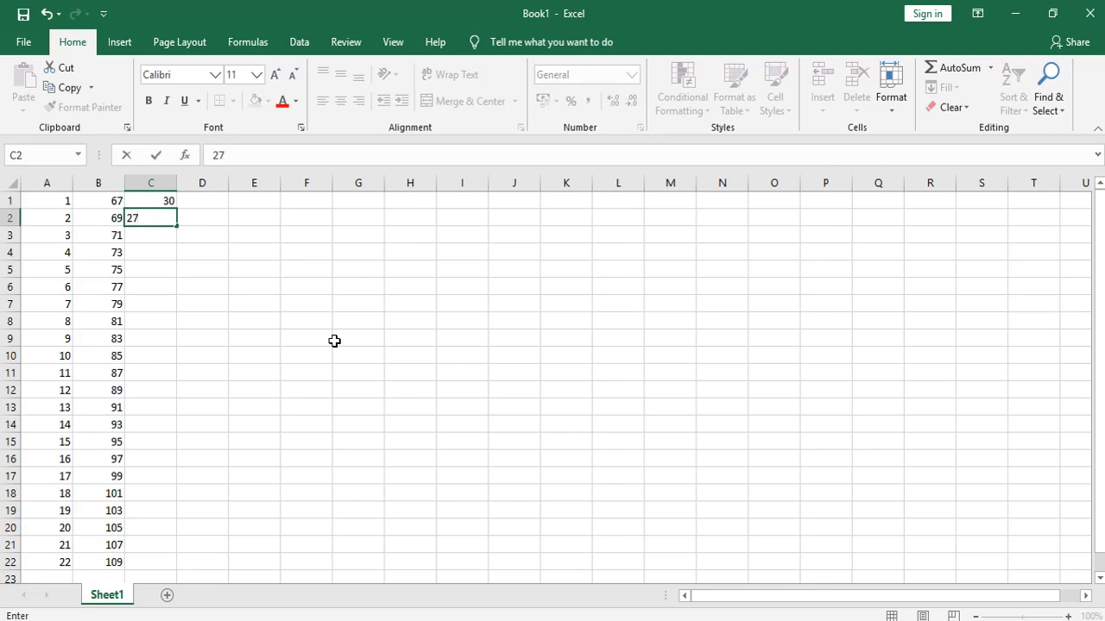
pyautogui.click(155, 201)
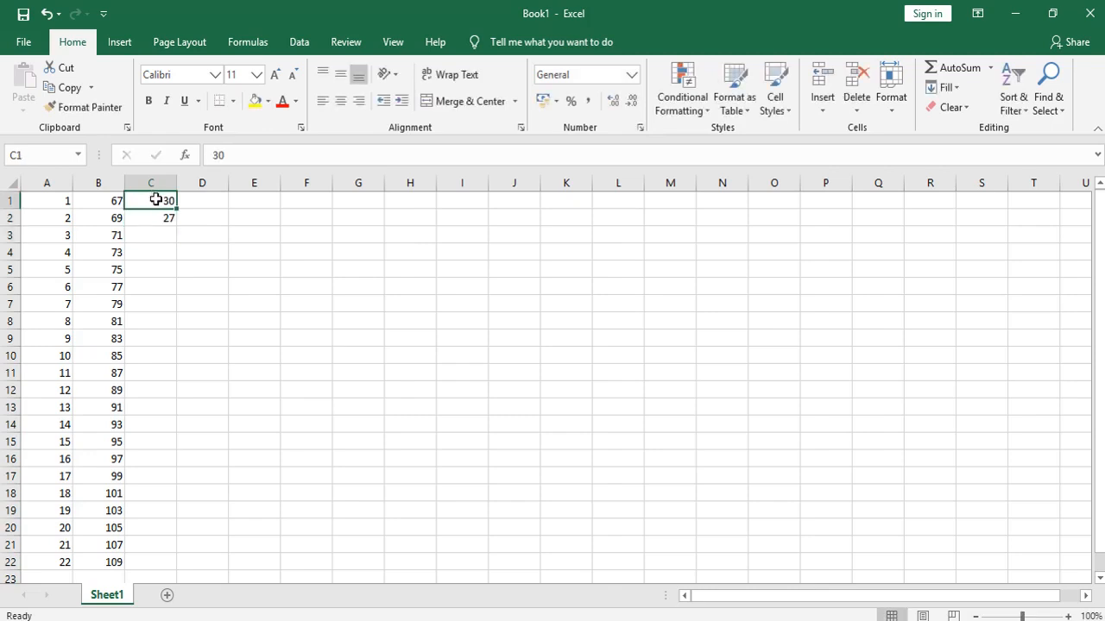
pyautogui.moveTo(155, 201); pyautogui.dragTo(190, 445)
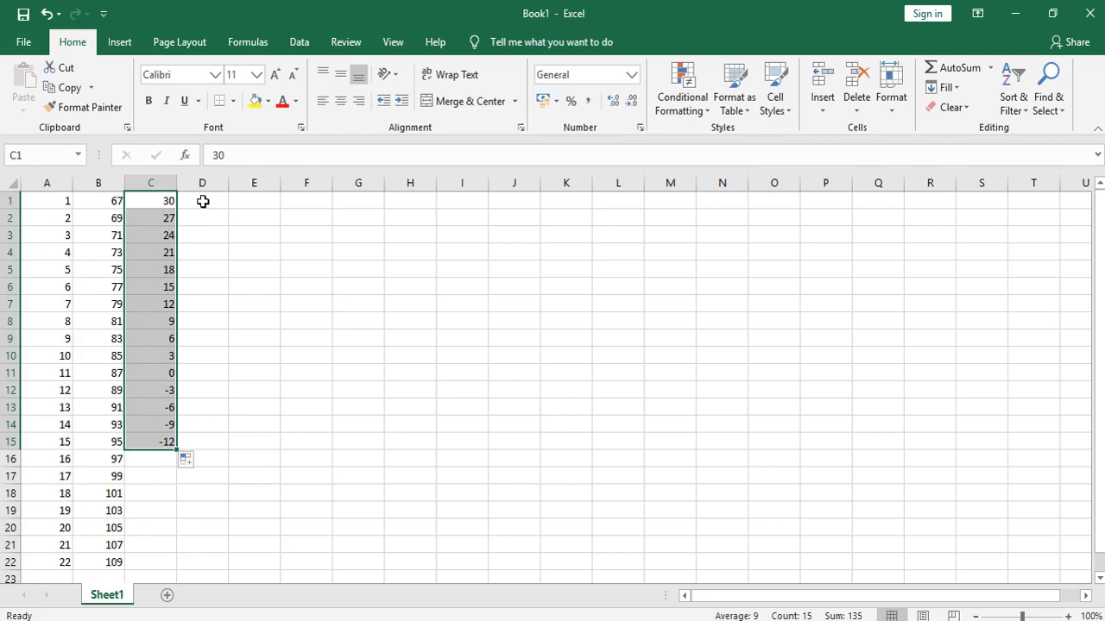
# Enter 1 in D1 and fill that single value down to D16
pyautogui.click(203, 201)
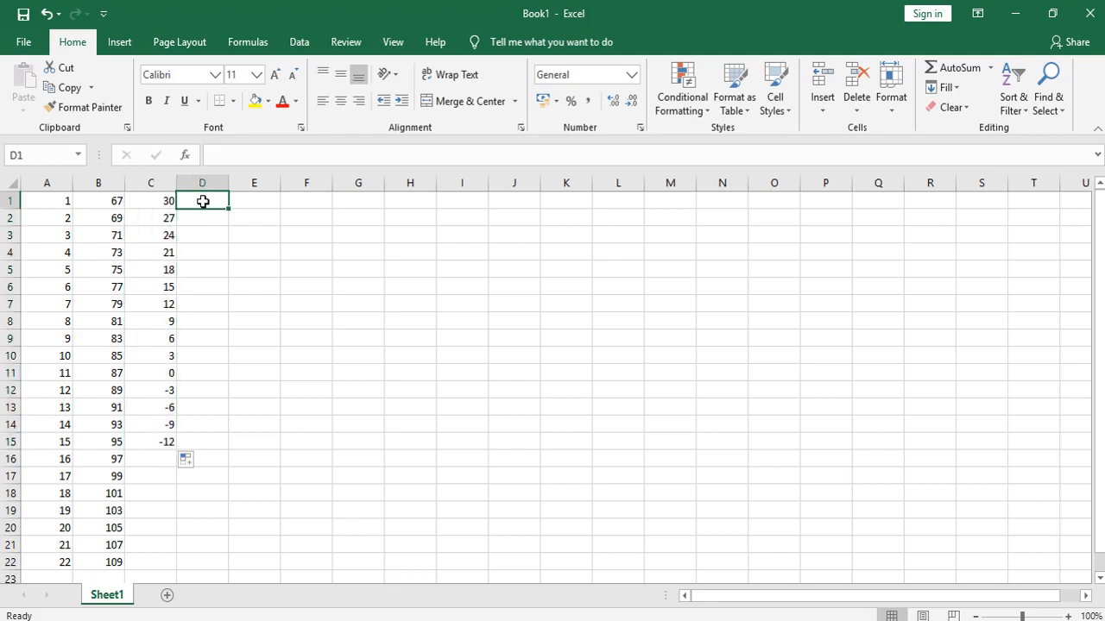
pyautogui.write('1')
pyautogui.press('Return')
pyautogui.click(203, 201)
pyautogui.moveTo(228, 209); pyautogui.dragTo(240, 474)
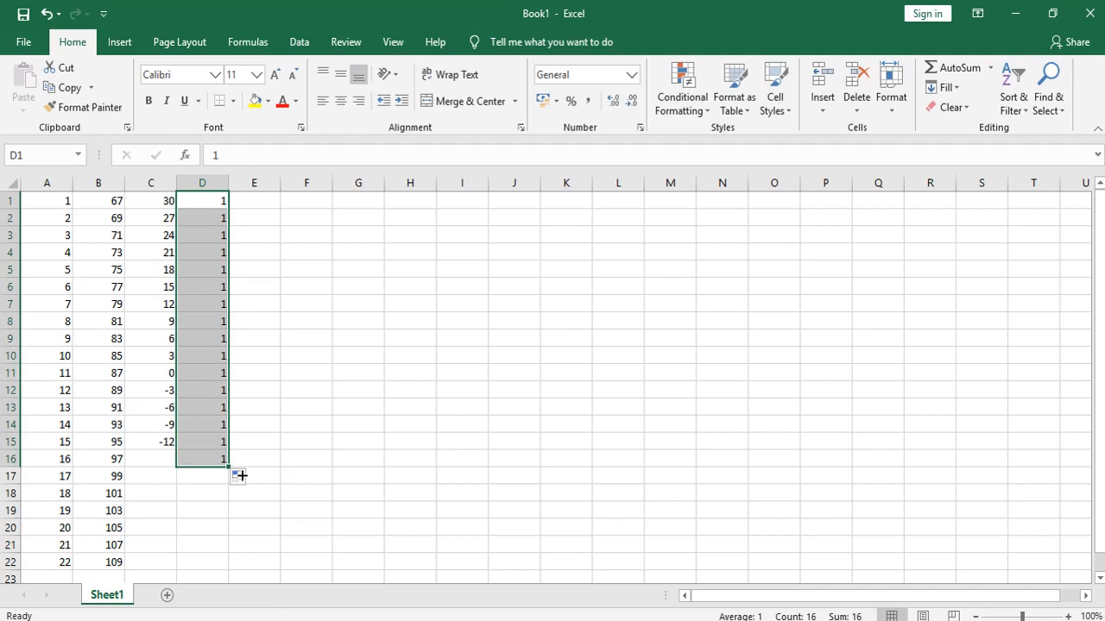
# Enter "jan" in F7 and autofill the month names across row 7 to column N
pyautogui.click(311, 303)
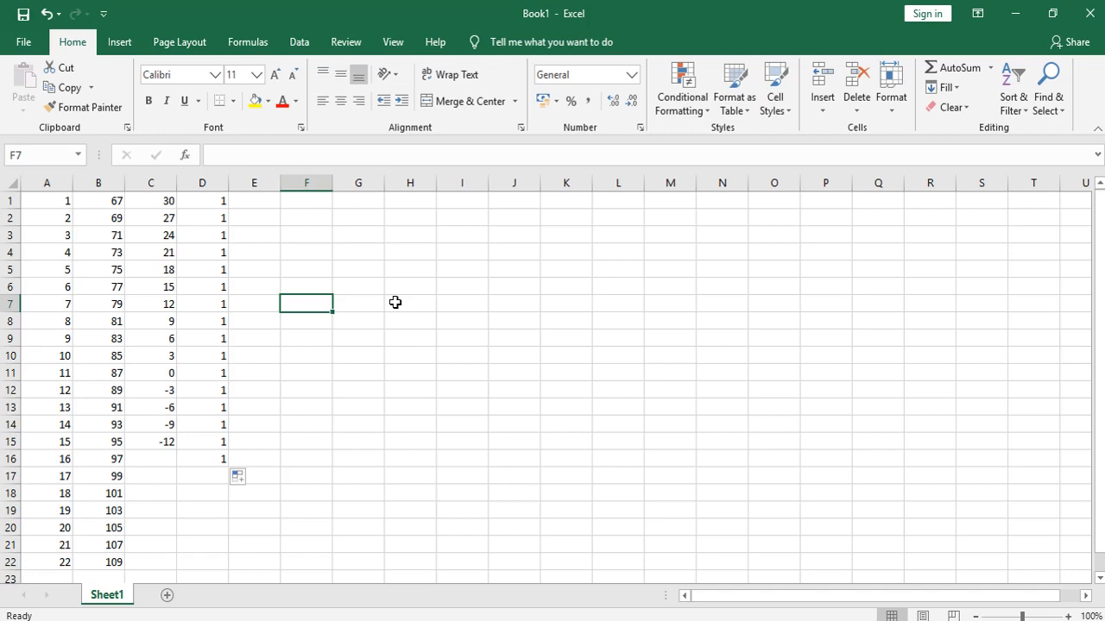
pyautogui.write('jan')
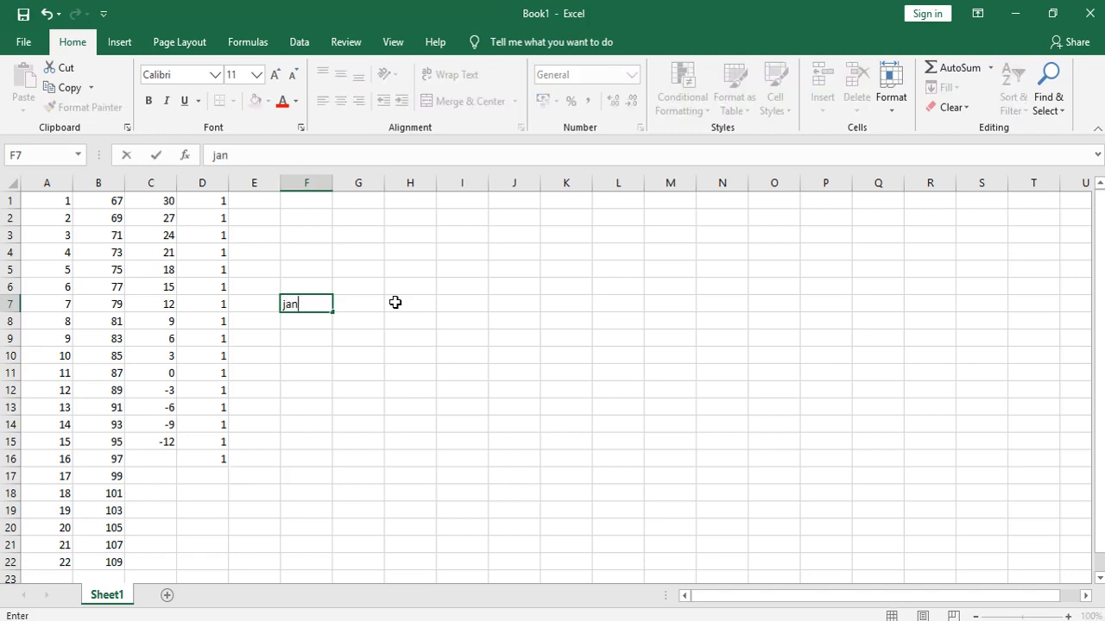
pyautogui.press('Return')
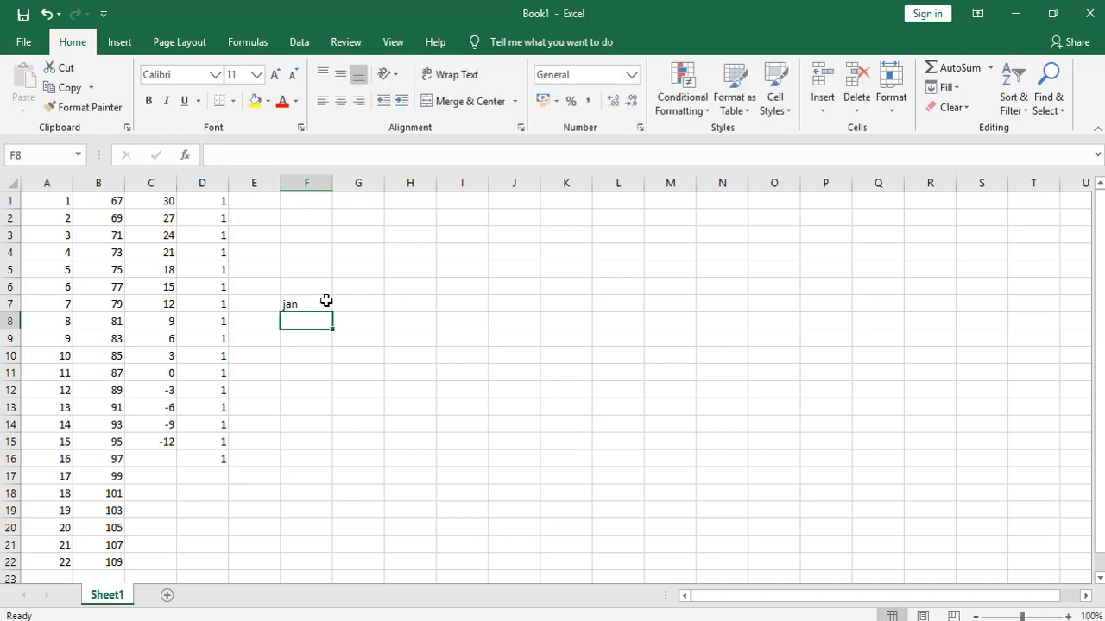
pyautogui.click(322, 303)
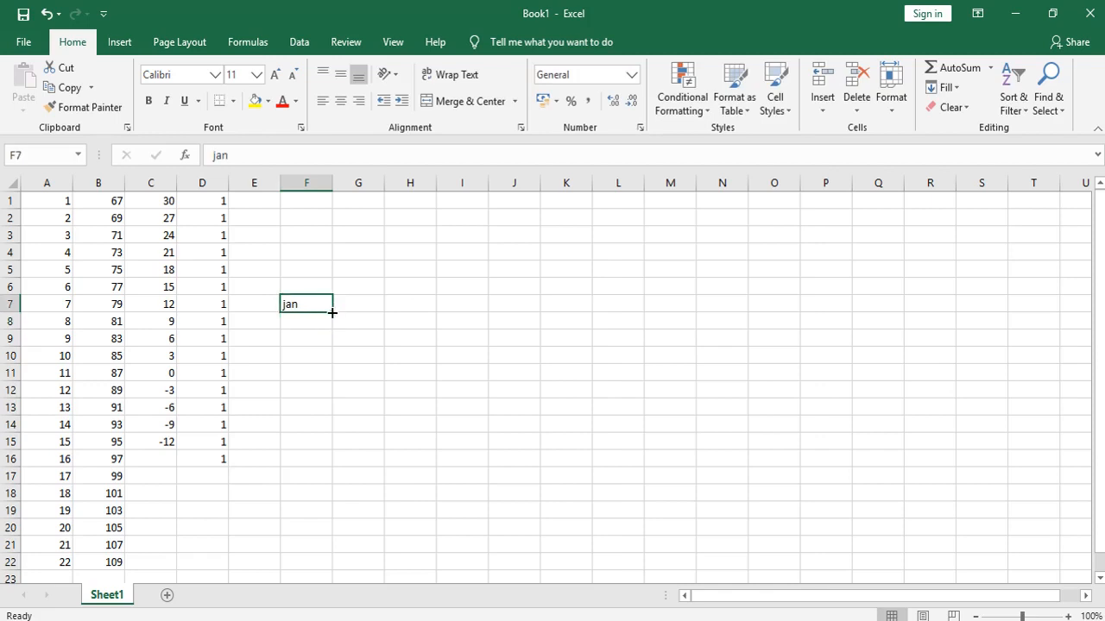
pyautogui.moveTo(332, 312); pyautogui.dragTo(743, 288)
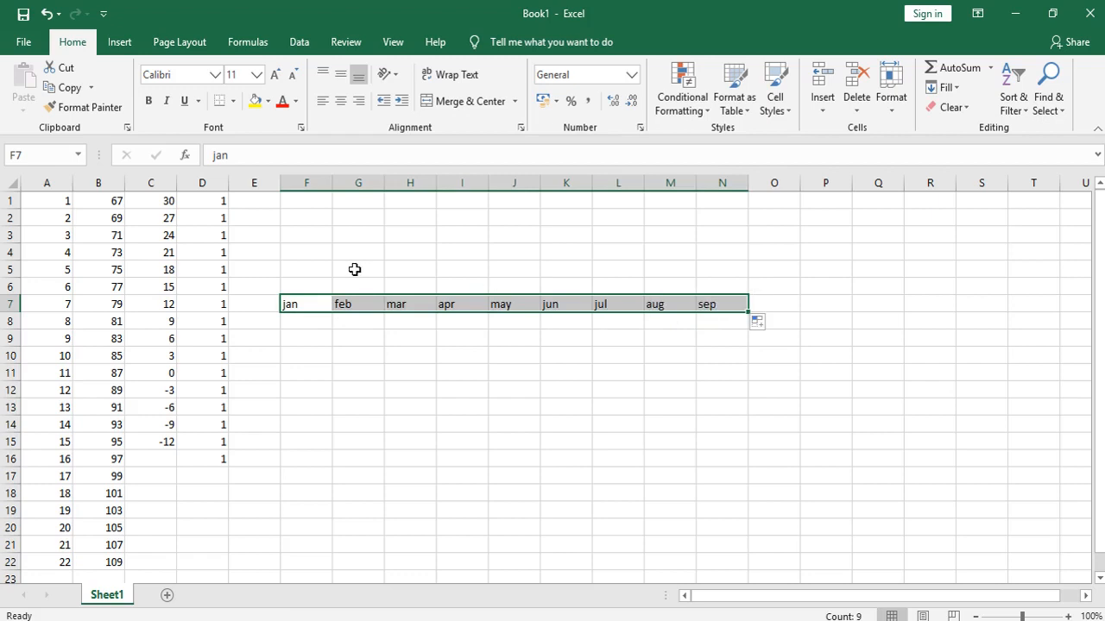
# Complete a rectangular frame of month names by autofilling from N7 down to N20, back along row 20 to F20, and up to F8
pyautogui.click(735, 307)
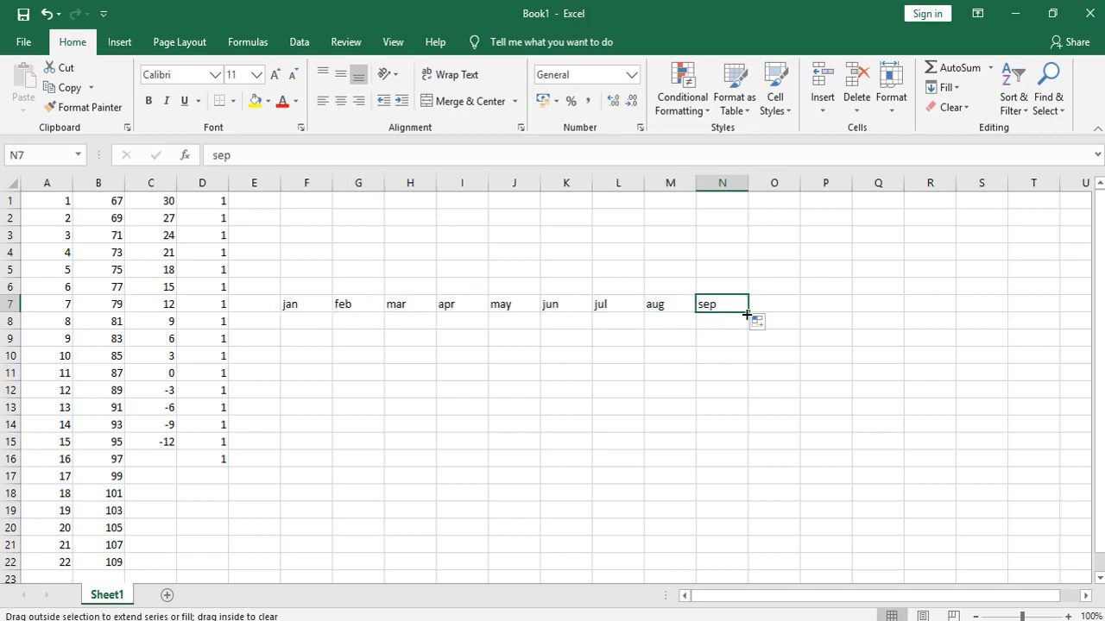
pyautogui.moveTo(747, 313); pyautogui.dragTo(750, 536)
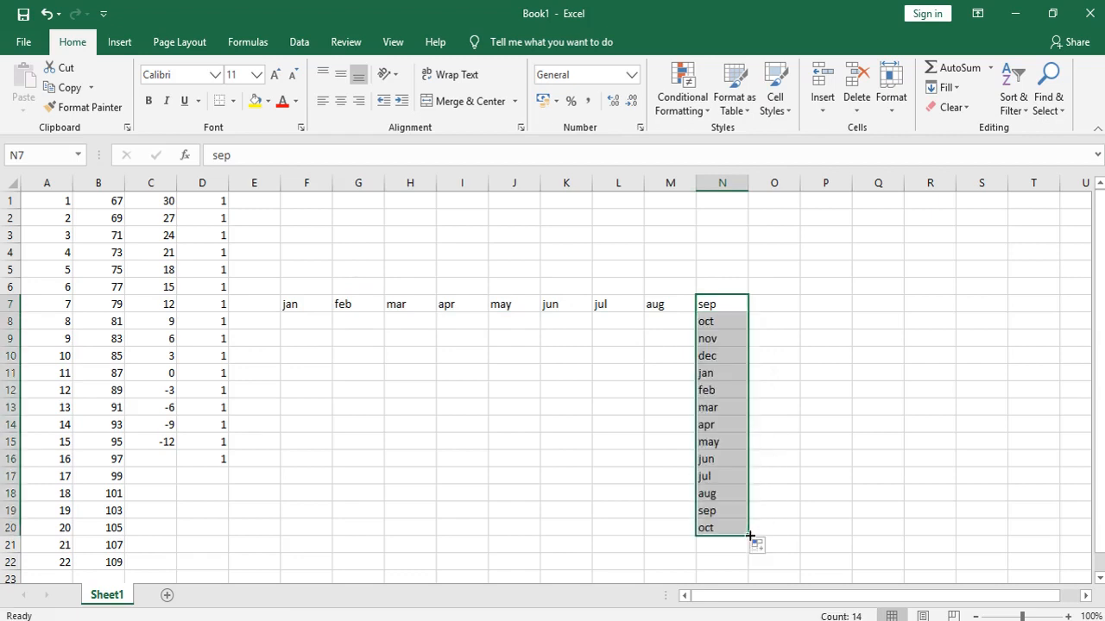
pyautogui.click(747, 533)
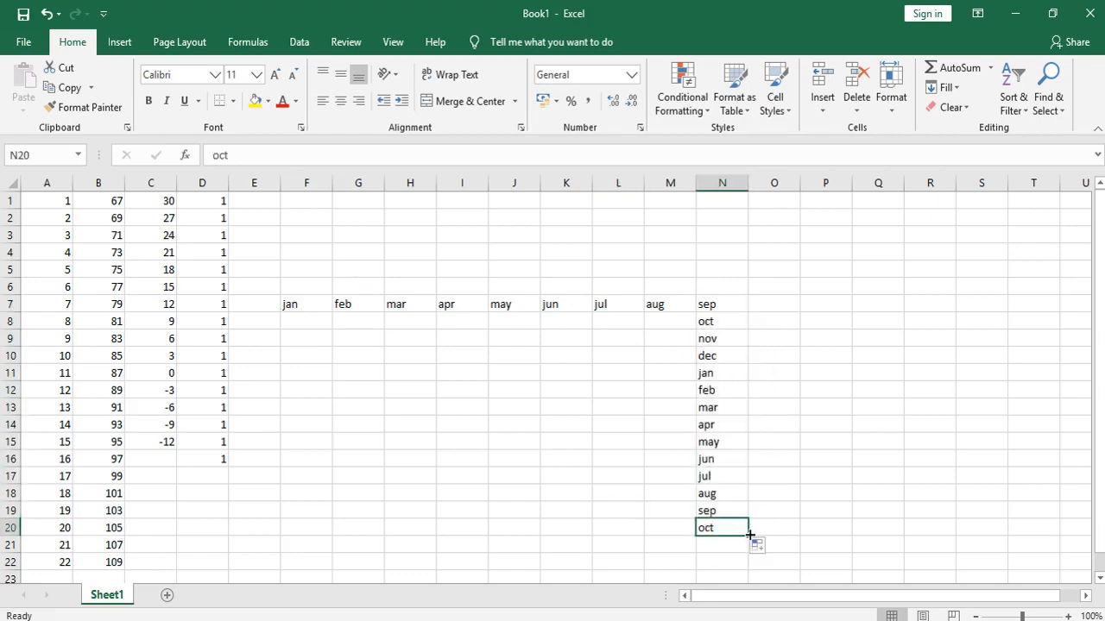
pyautogui.moveTo(749, 537); pyautogui.dragTo(294, 548)
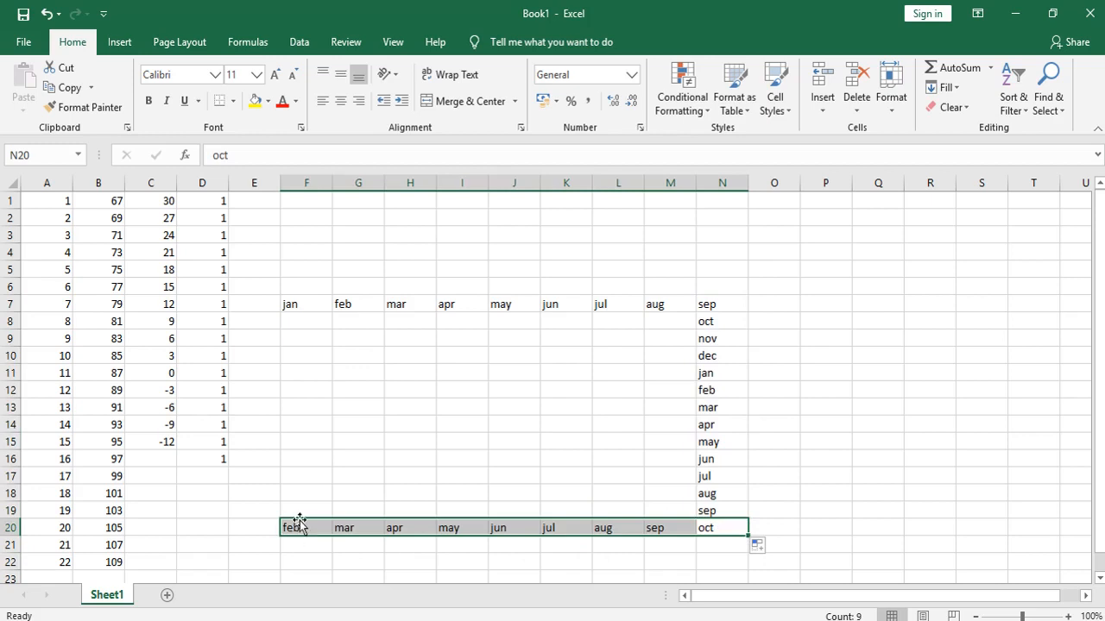
pyautogui.click(296, 523)
pyautogui.moveTo(334, 535); pyautogui.dragTo(311, 316)
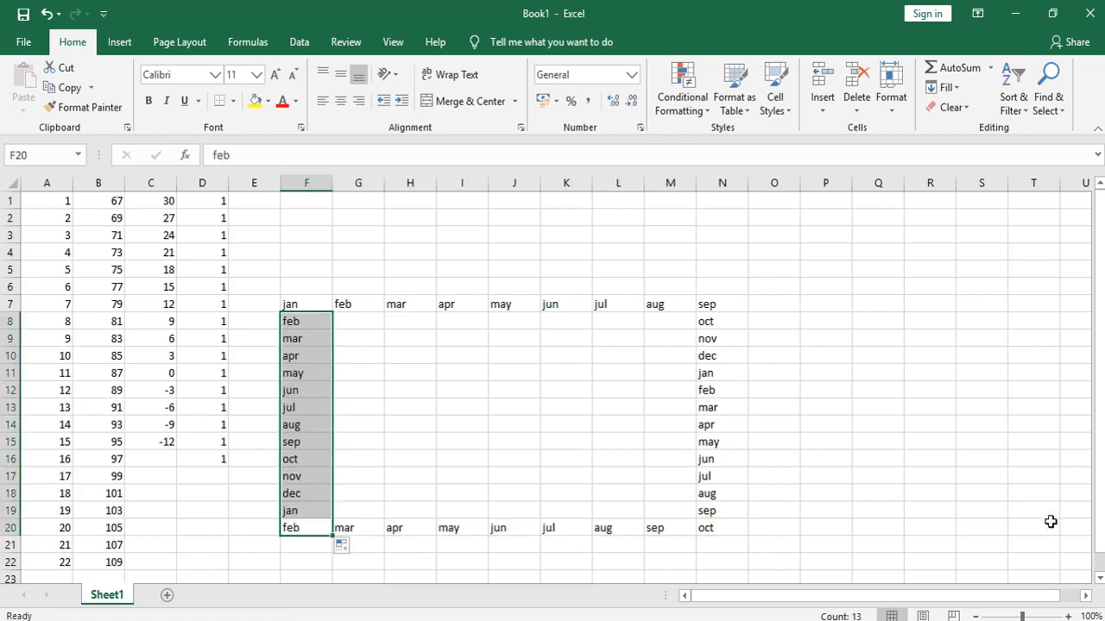
# Enter the values 1, 50 and 200 in cells P1, Q1 and R1
pyautogui.click(1087, 596)
pyautogui.moveTo(1086, 595); pyautogui.dragTo(1086, 598)
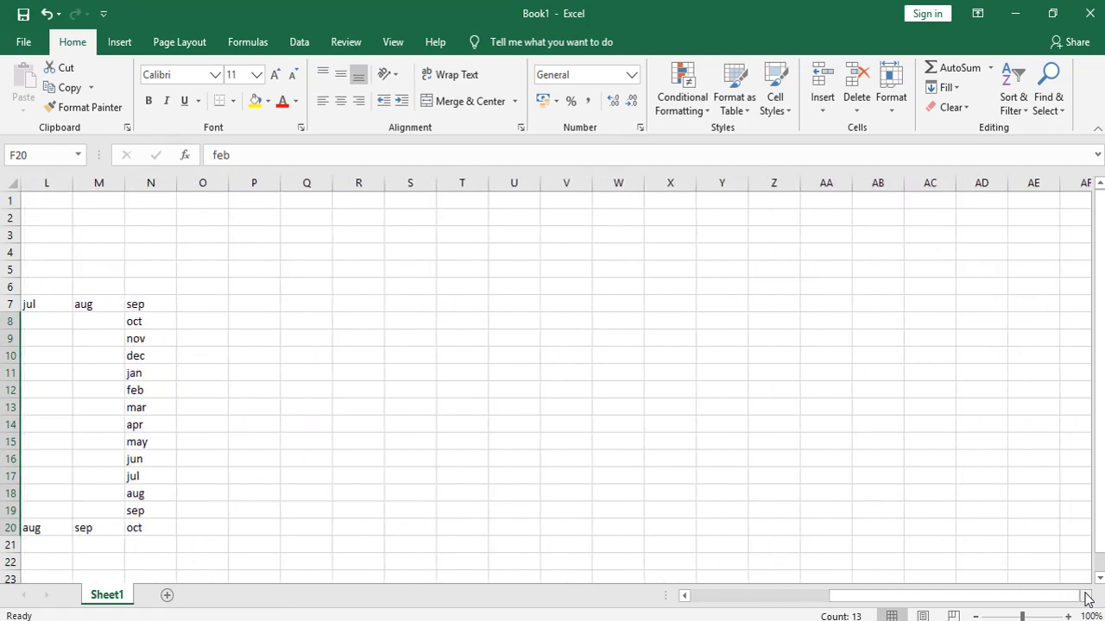
pyautogui.click(255, 203)
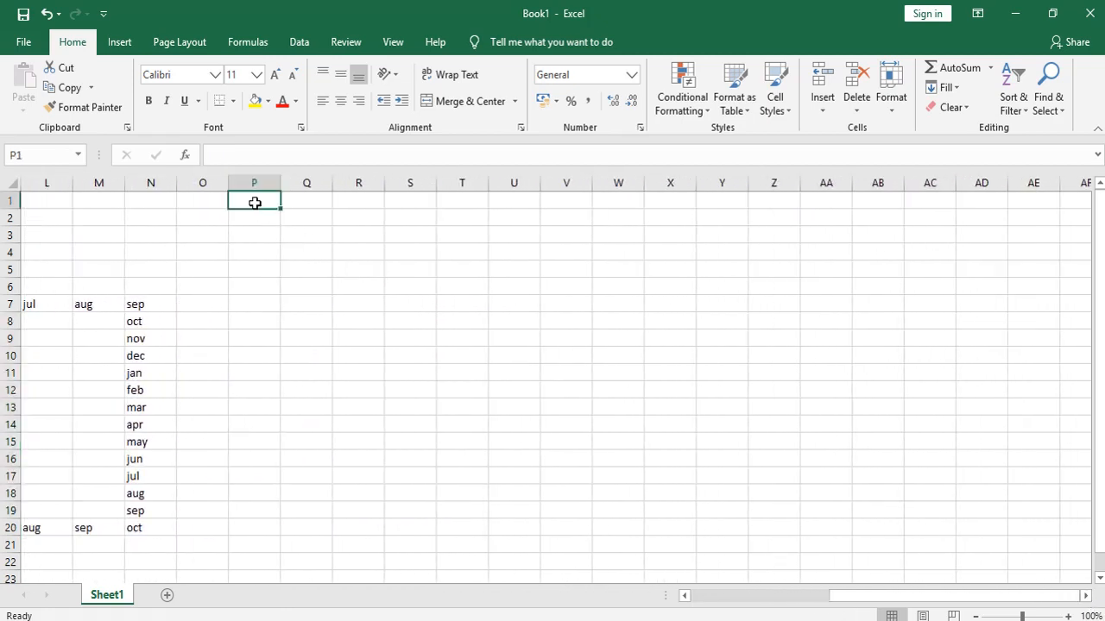
pyautogui.write('1')
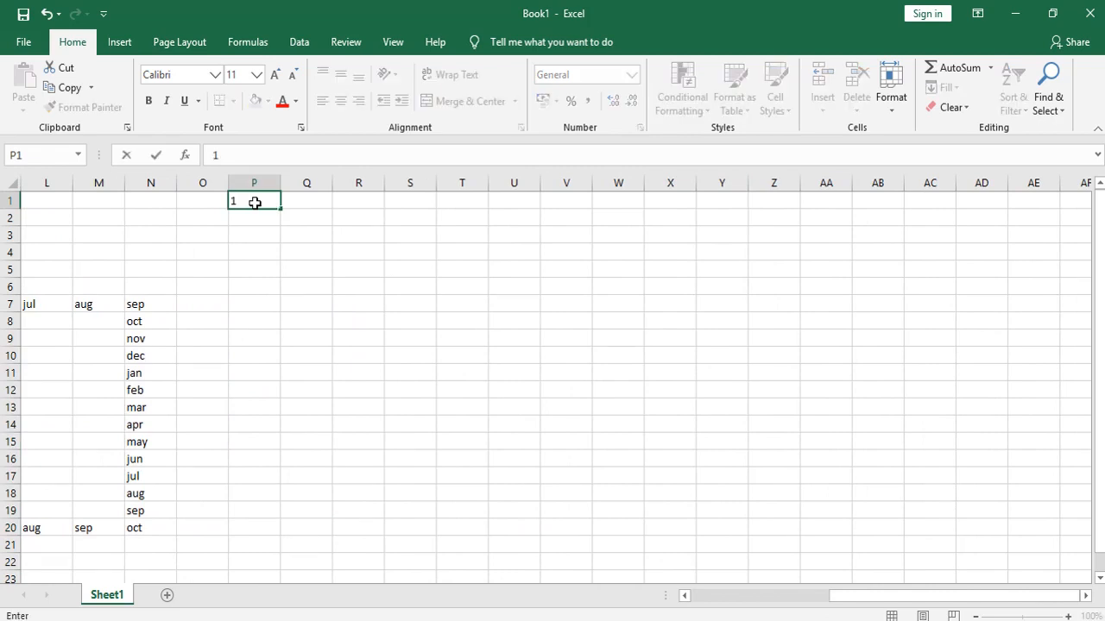
pyautogui.press('Tab')
pyautogui.write('50')
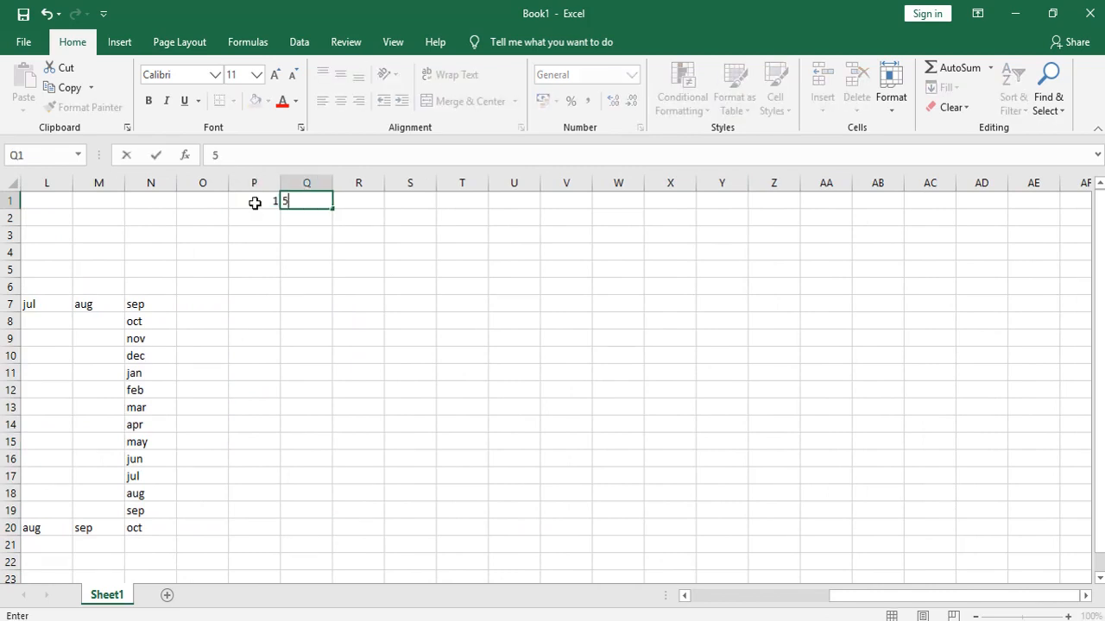
pyautogui.press('Tab')
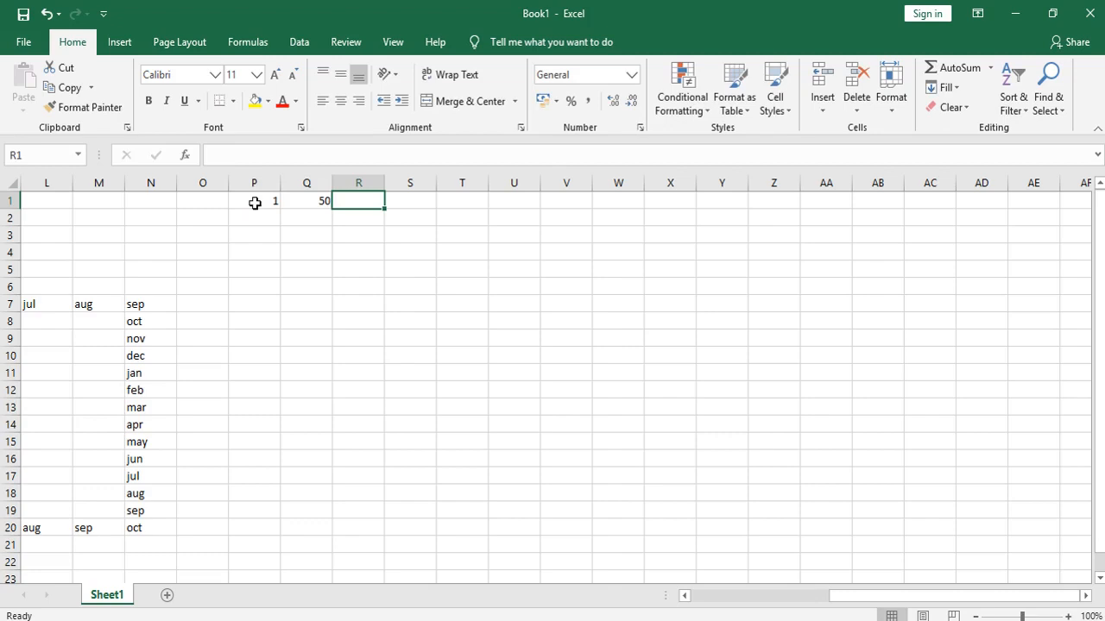
pyautogui.write('200')
pyautogui.press('Tab')
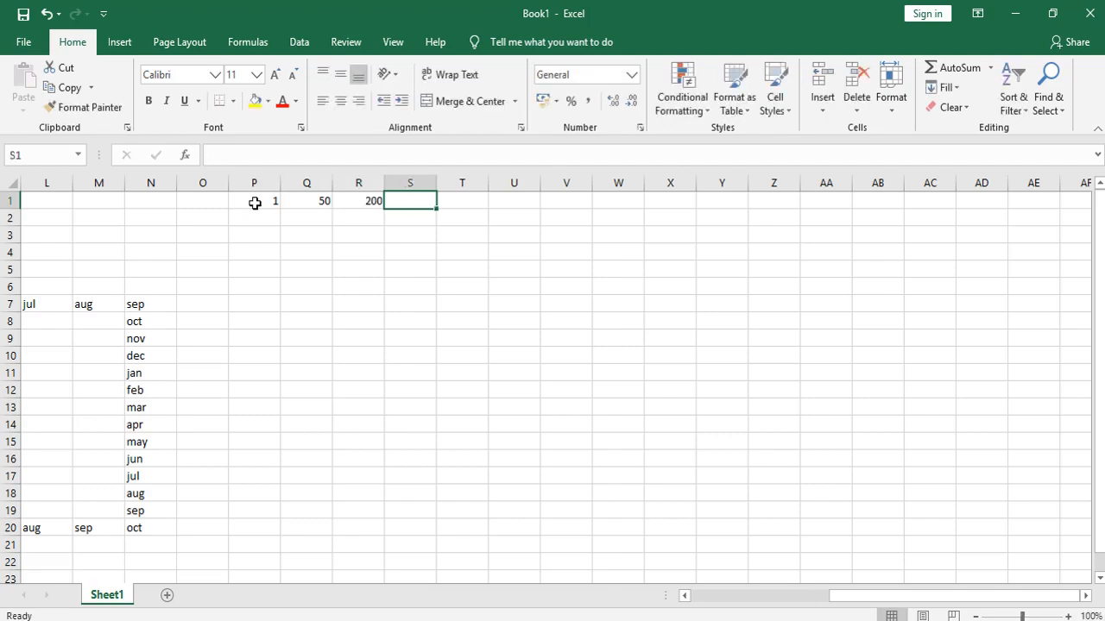
# Enter 1000 in S1, and the values 2, 60, 300 and 1500 in cells P2 to S2
pyautogui.write('1000')
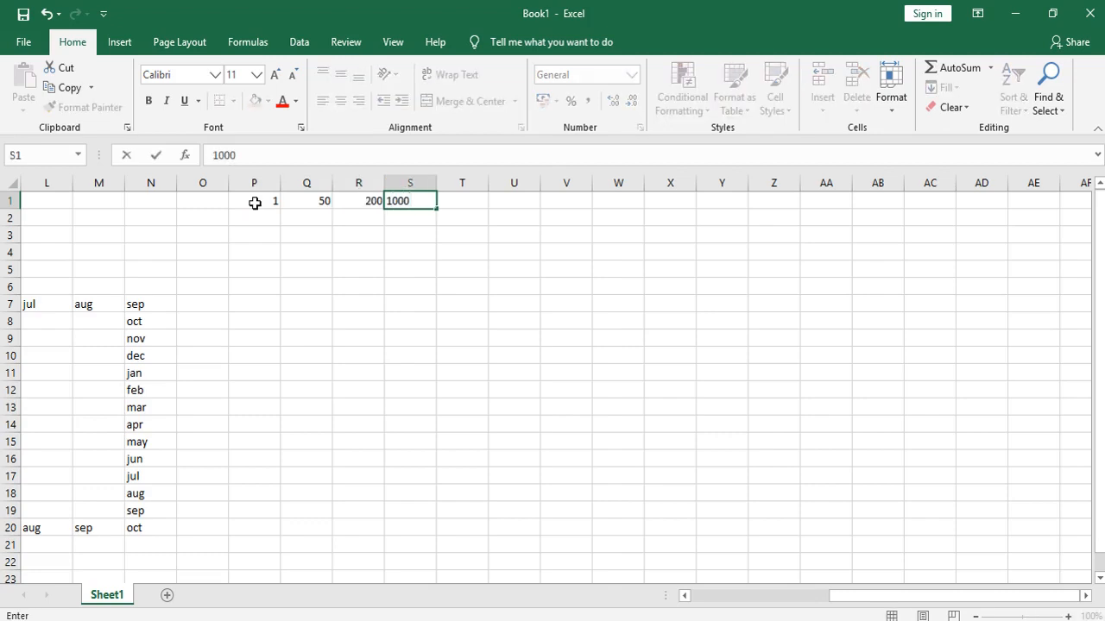
pyautogui.press('Return')
pyautogui.press('Left')
pyautogui.press('Left')
pyautogui.press('Left')
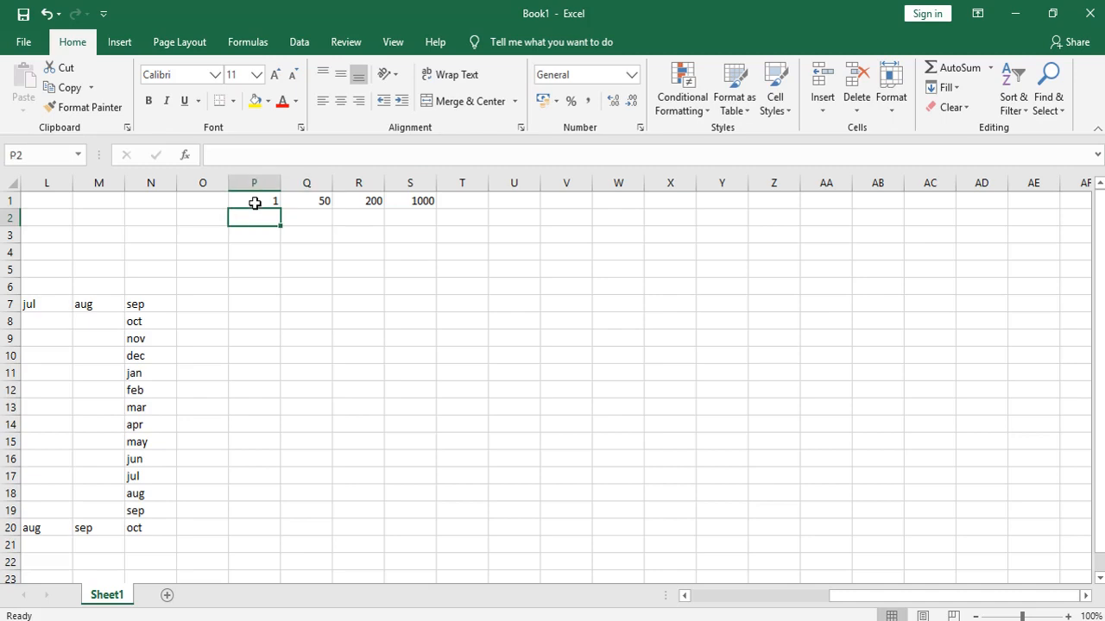
pyautogui.write('2')
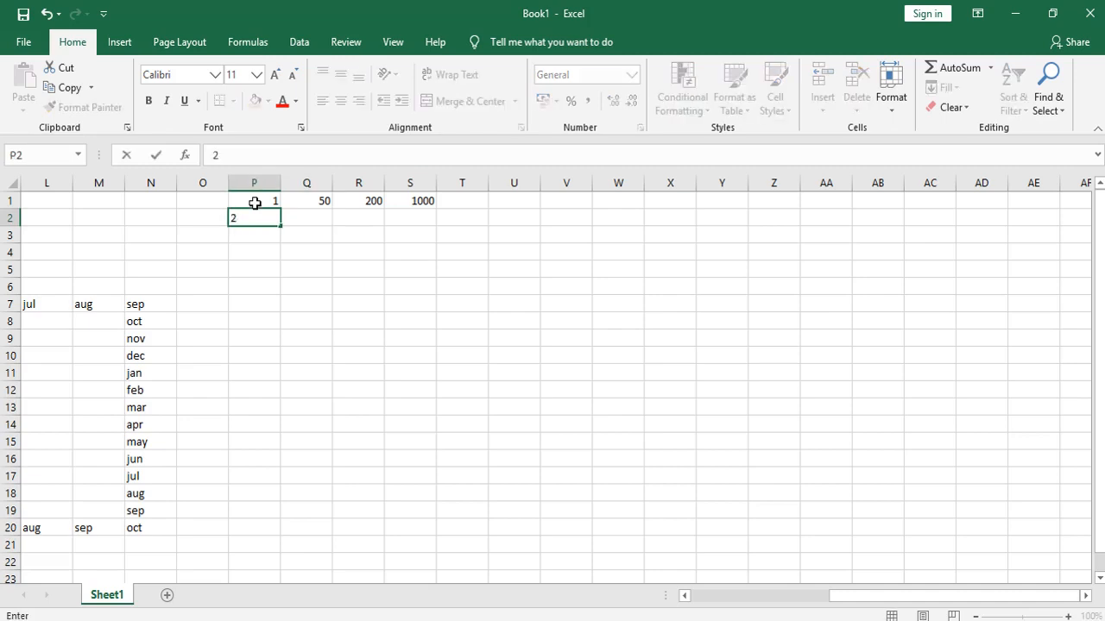
pyautogui.press('Tab')
pyautogui.write('60')
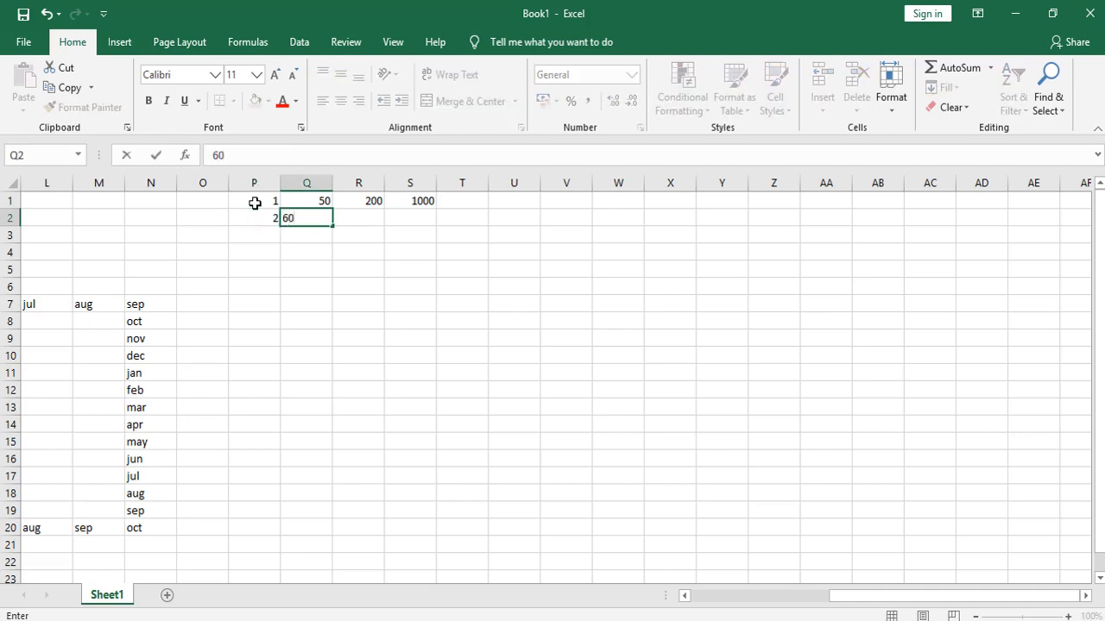
pyautogui.press('Tab')
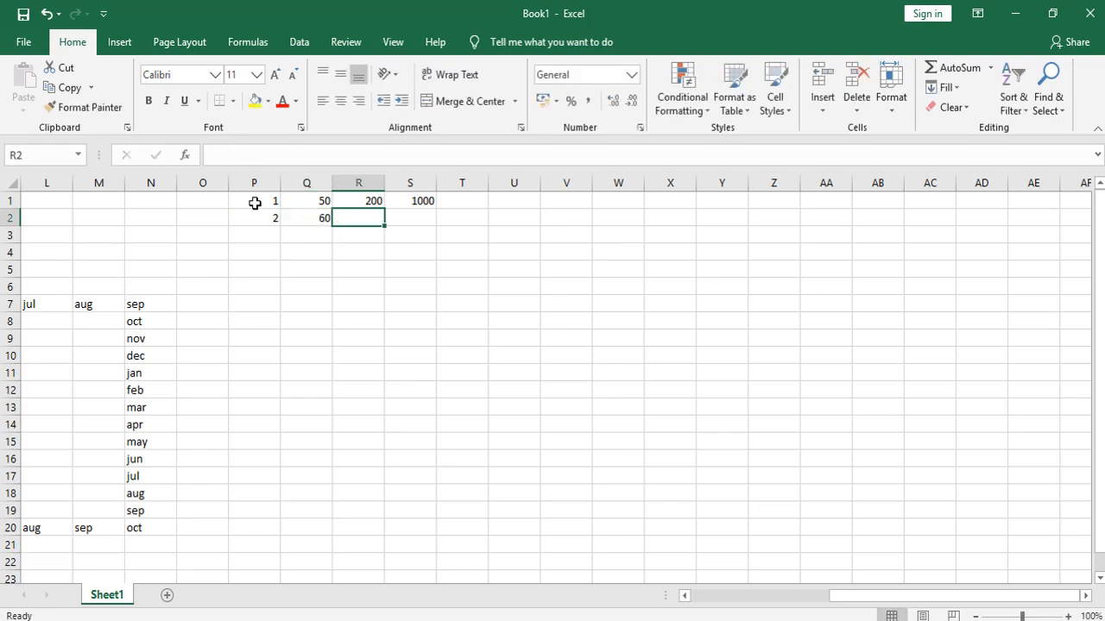
pyautogui.write('300')
pyautogui.press('Tab')
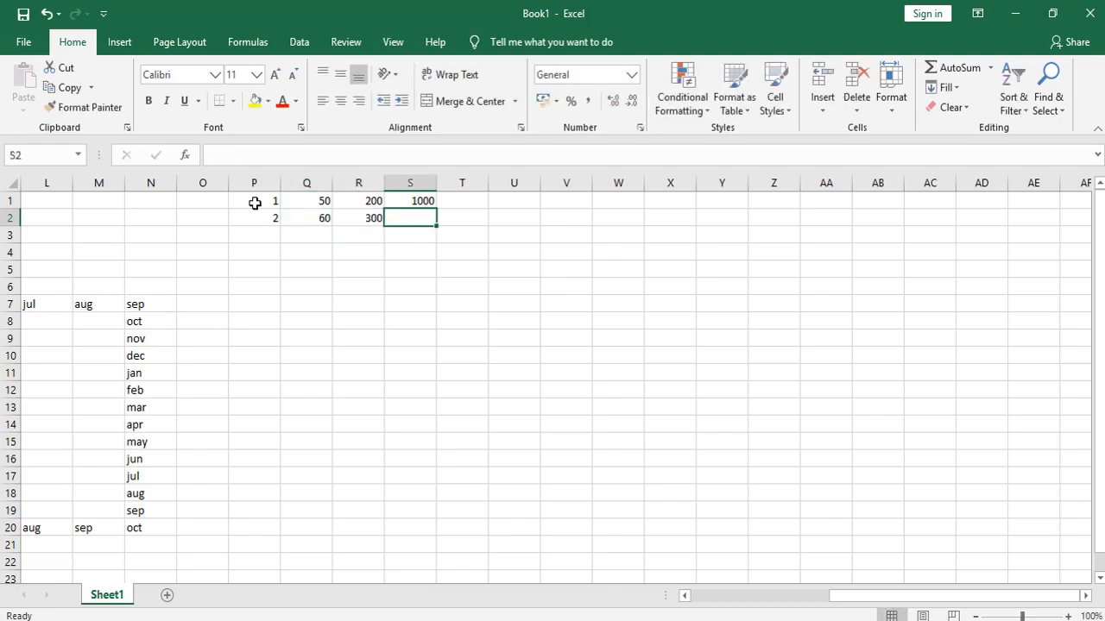
pyautogui.write('1500')
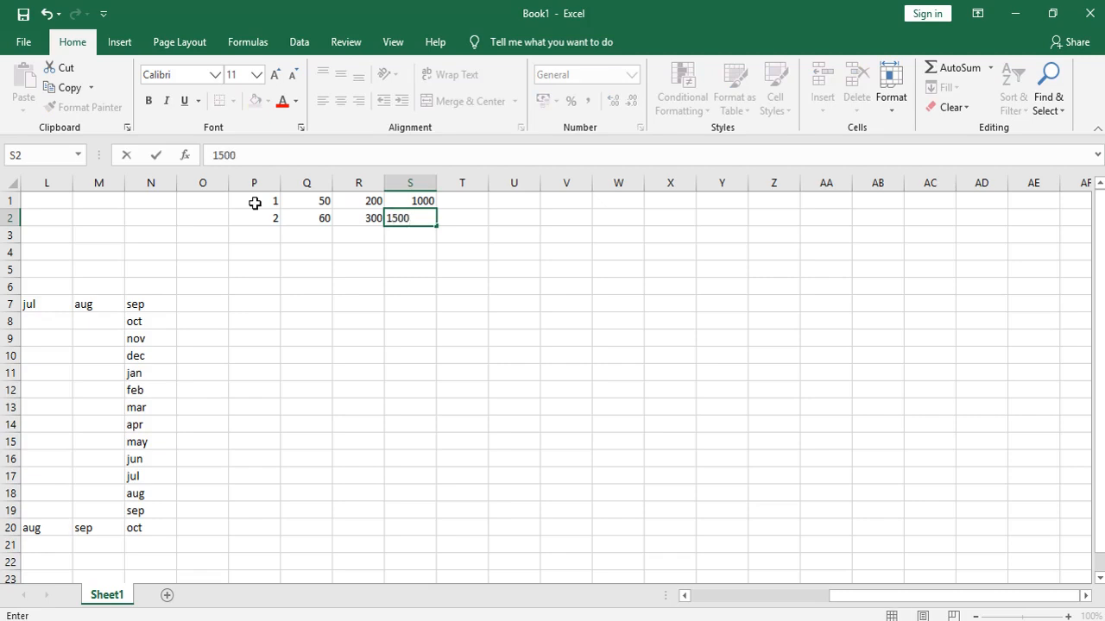
pyautogui.press('Return')
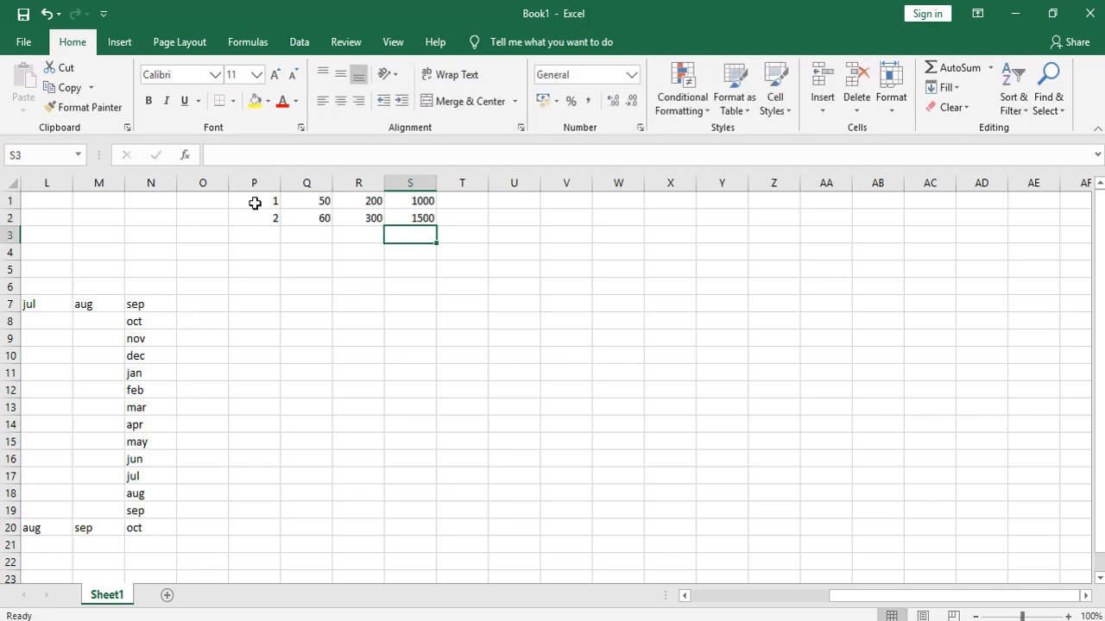
# Autofill the four number series from P1:S2 down to row 26
pyautogui.moveTo(257, 199); pyautogui.dragTo(447, 598)
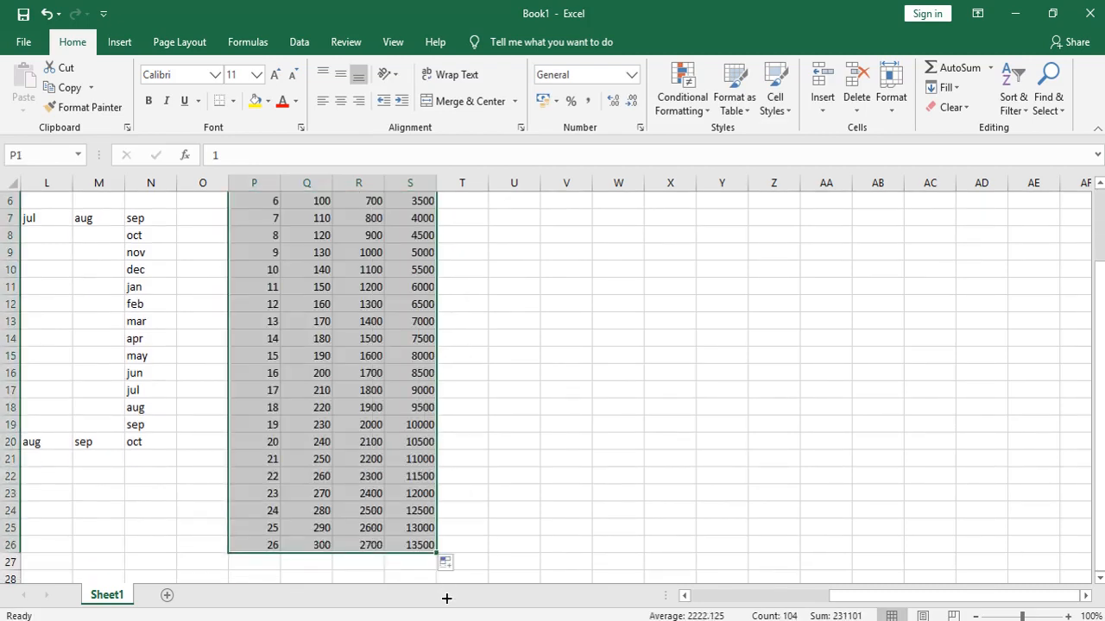
pyautogui.press('Up')
pyautogui.press('Down')
pyautogui.press('Right')
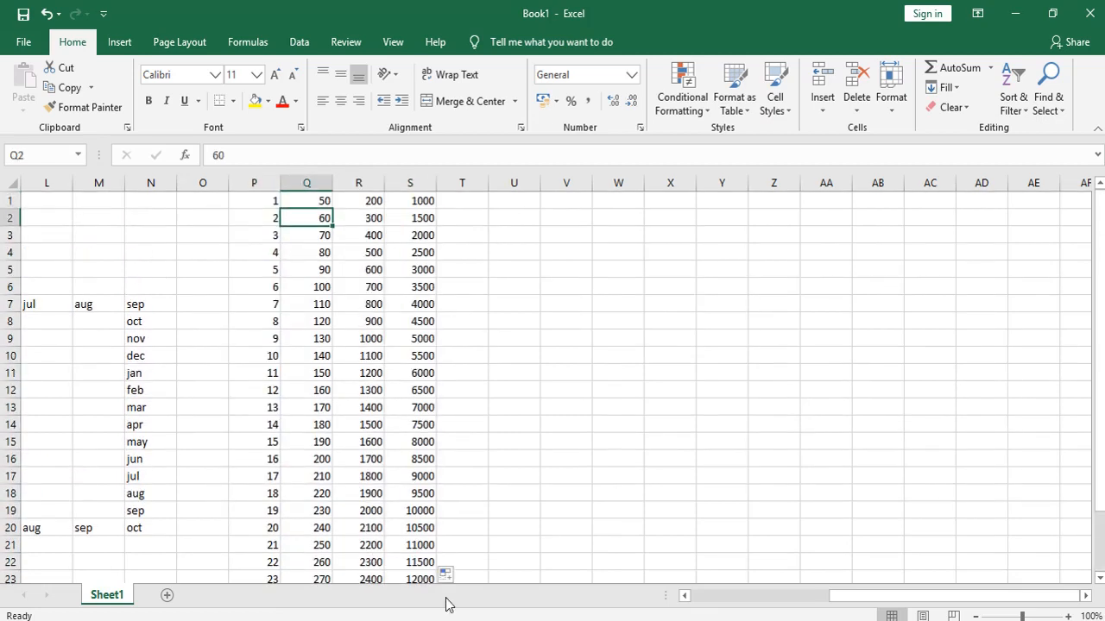
pyautogui.press('Up')
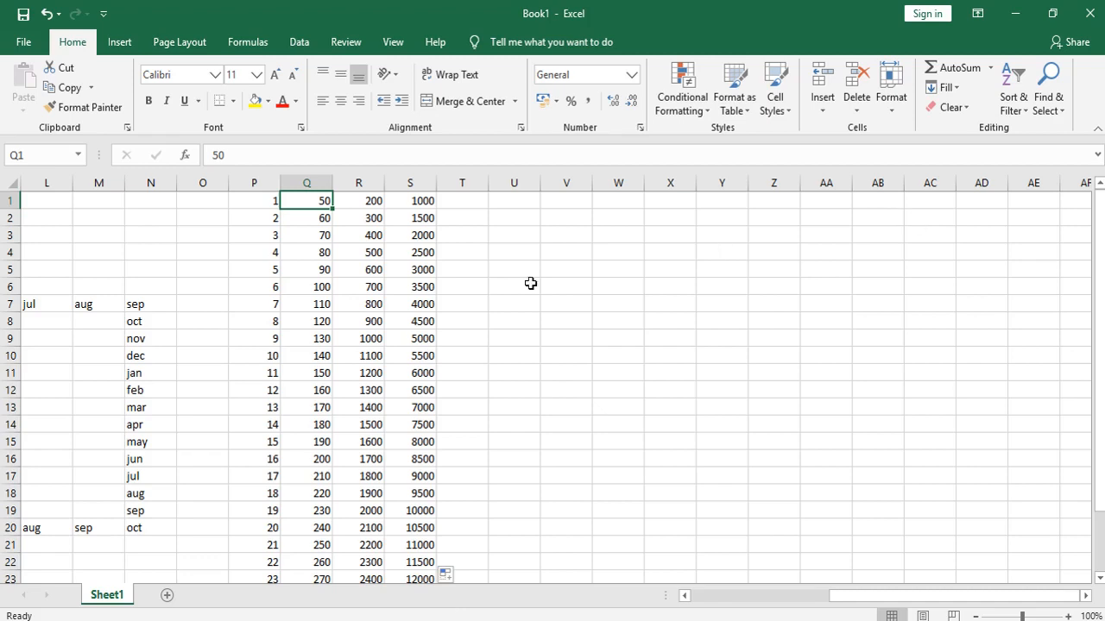
pyautogui.click(482, 301)
pyautogui.click(510, 296)
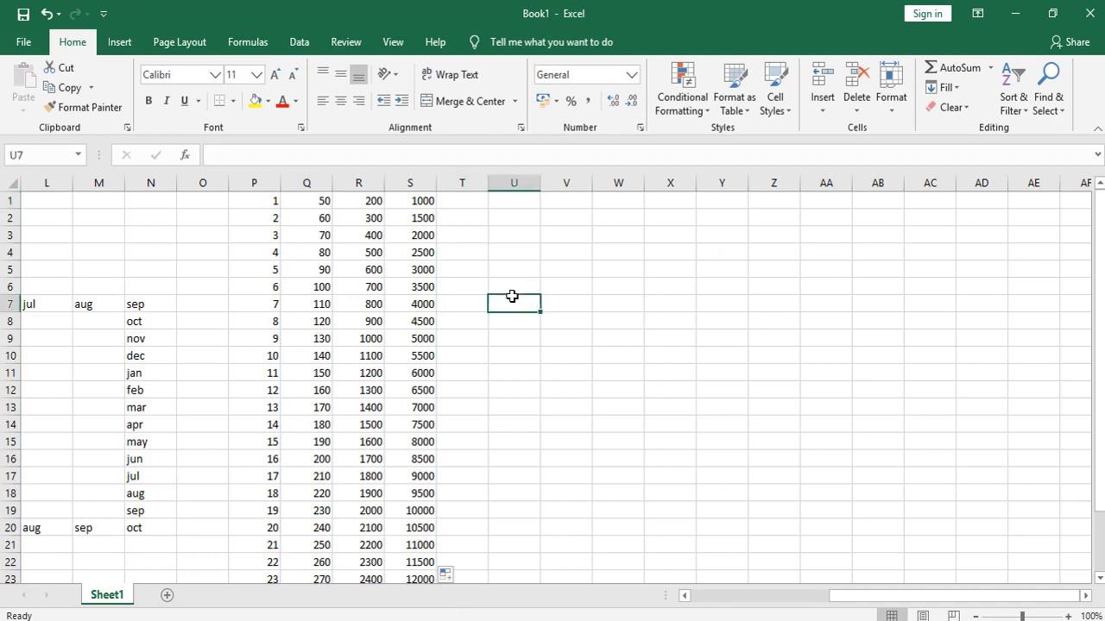
pyautogui.click(950, 88)
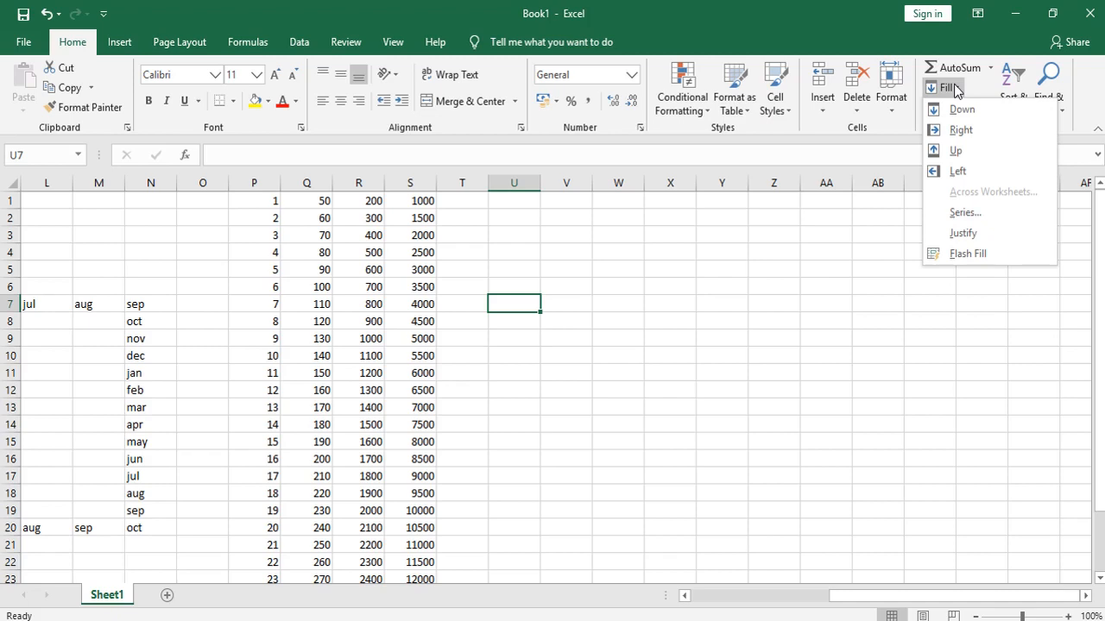
pyautogui.click(965, 213)
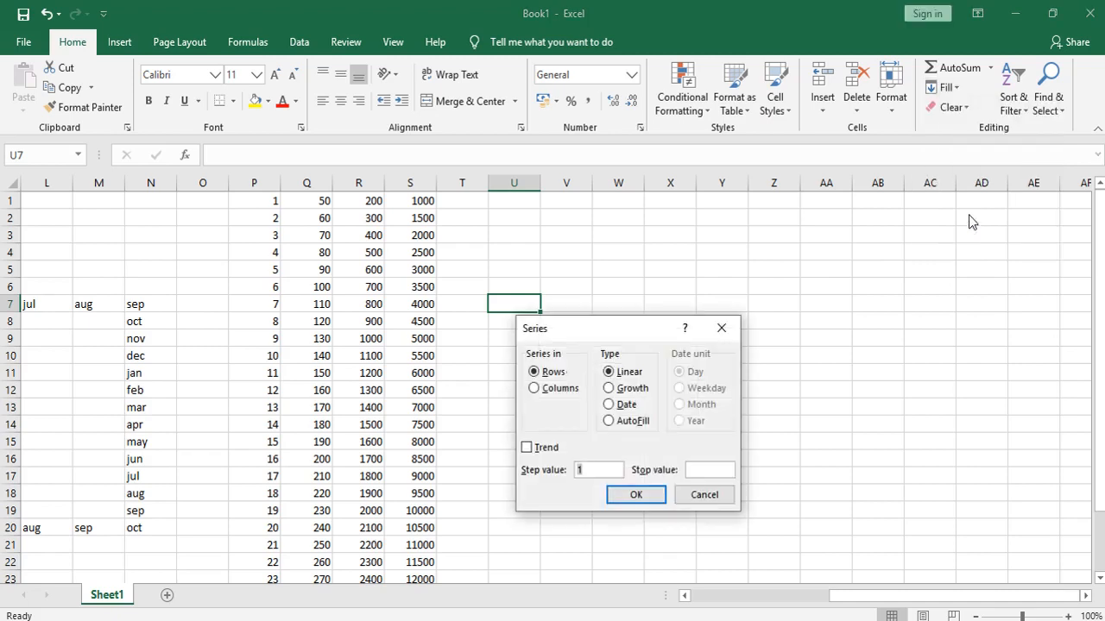
pyautogui.click(723, 330)
# Enter 1 in V5 and fill V5:V19 with a linear column series using a step value of 1
pyautogui.click(570, 274)
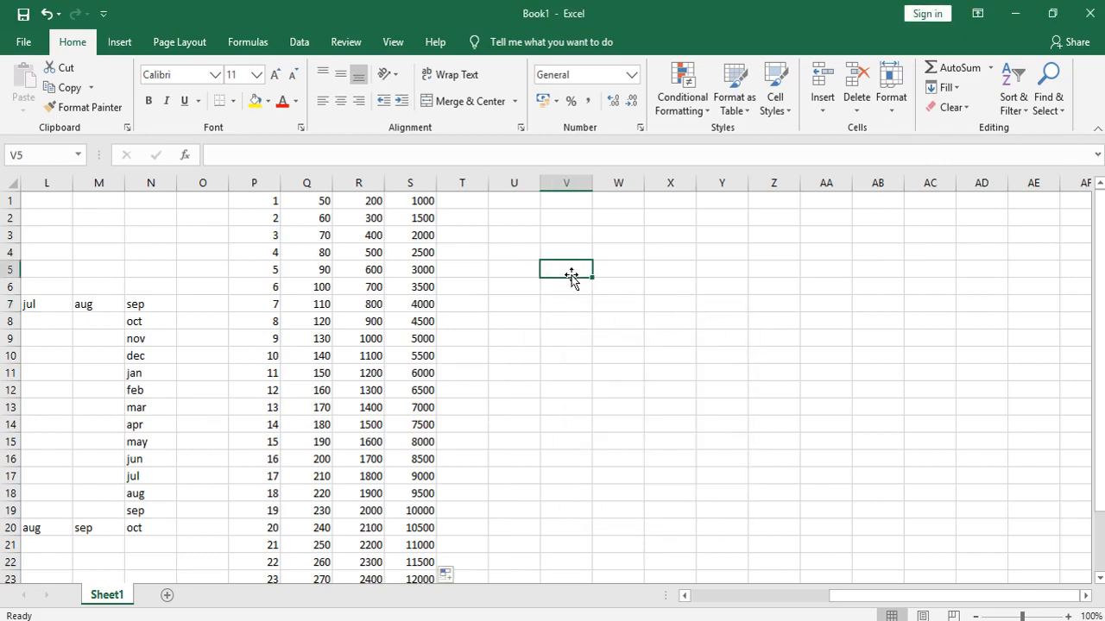
pyautogui.write('1')
pyautogui.press('Return')
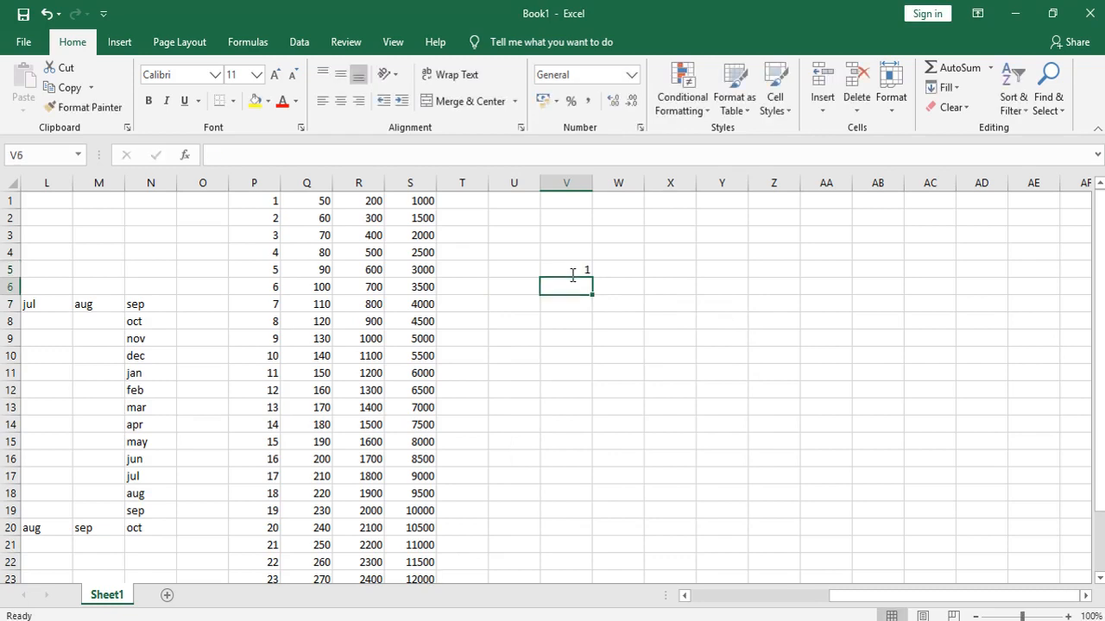
pyautogui.click(570, 275)
pyautogui.moveTo(571, 275); pyautogui.dragTo(566, 511)
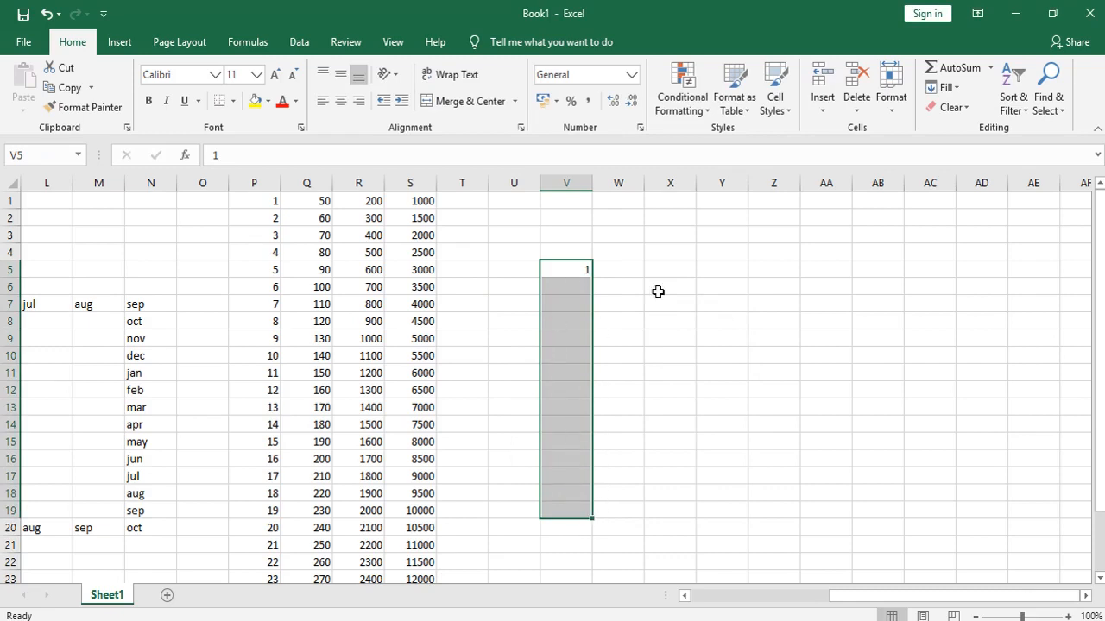
pyautogui.click(958, 89)
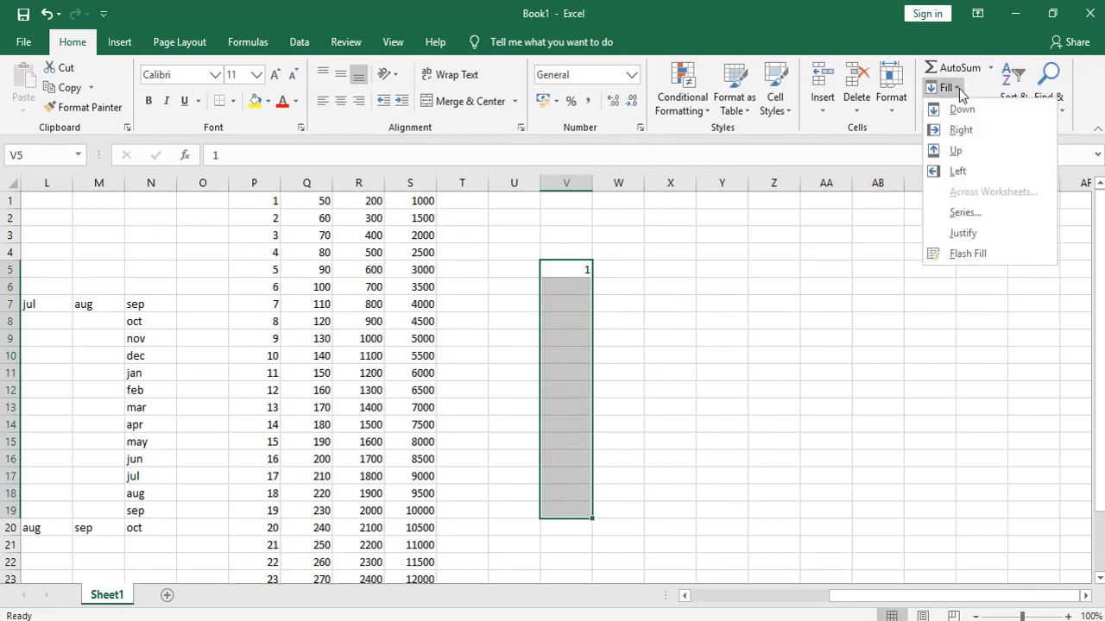
pyautogui.click(967, 215)
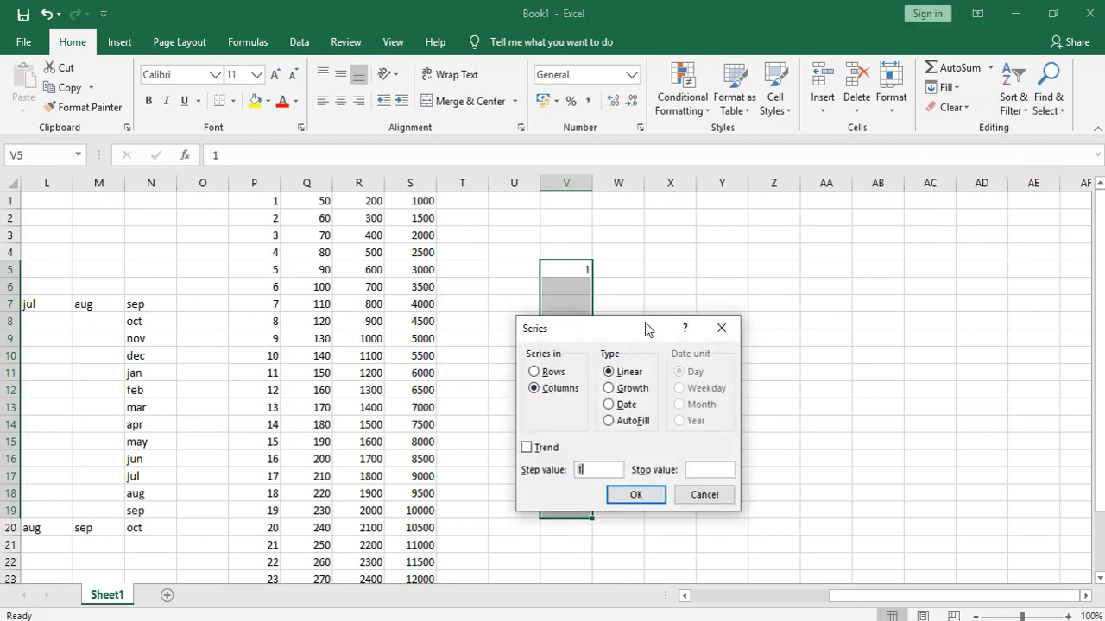
pyautogui.moveTo(646, 332); pyautogui.dragTo(757, 322)
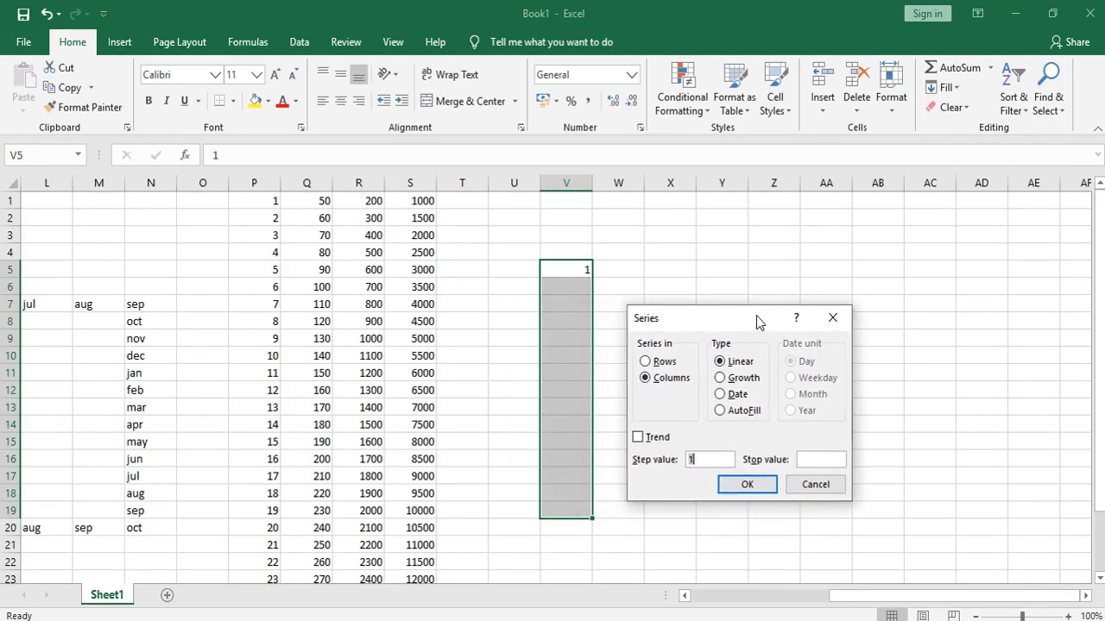
pyautogui.click(699, 460)
pyautogui.click(729, 488)
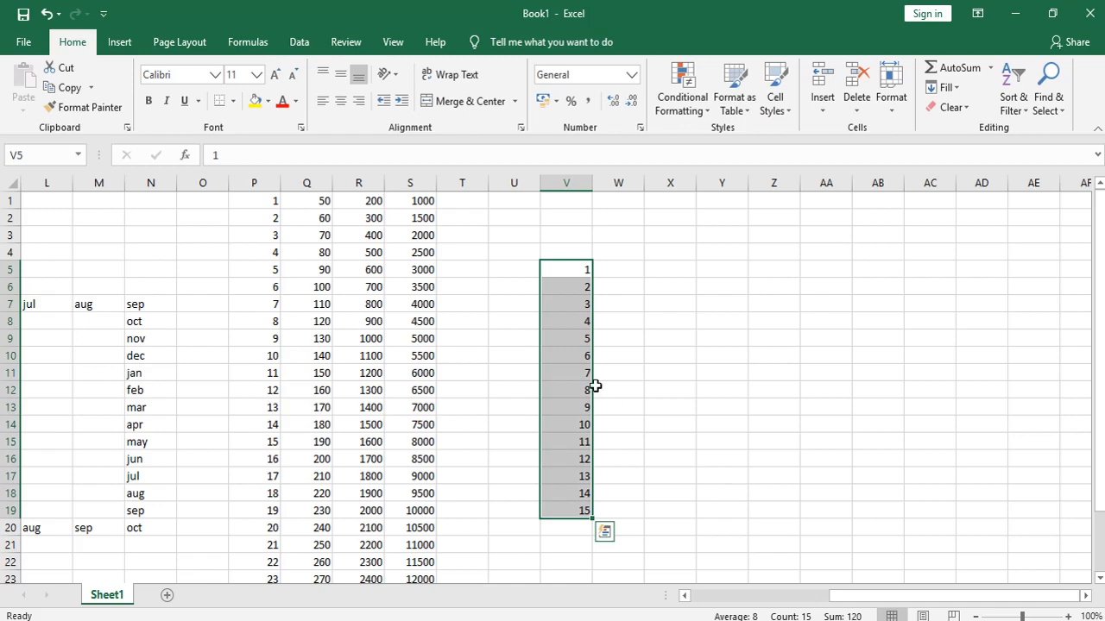
# Enter 1 in W5 and fill W5:W19 with a growth column series using a step value of 2
pyautogui.click(630, 273)
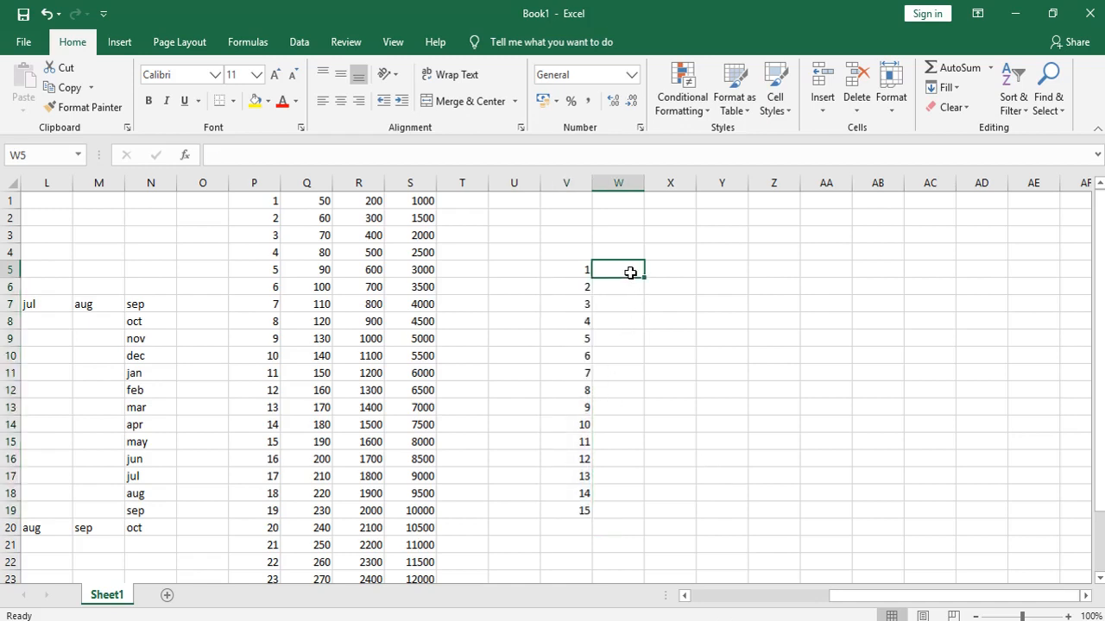
pyautogui.write('1')
pyautogui.moveTo(630, 273); pyautogui.dragTo(618, 510)
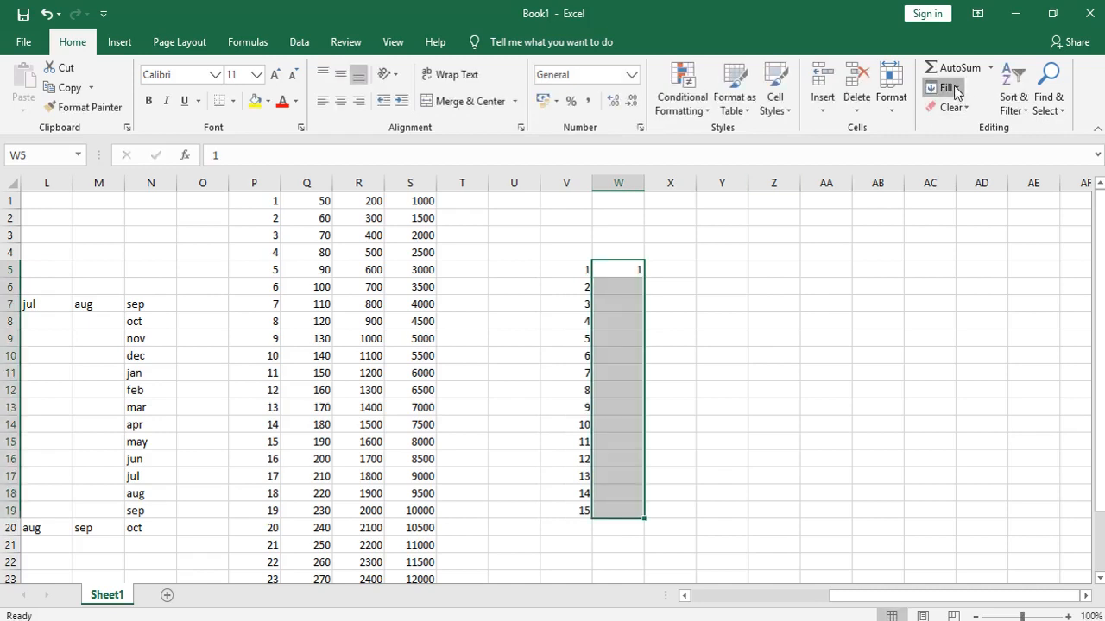
pyautogui.click(949, 88)
pyautogui.click(969, 211)
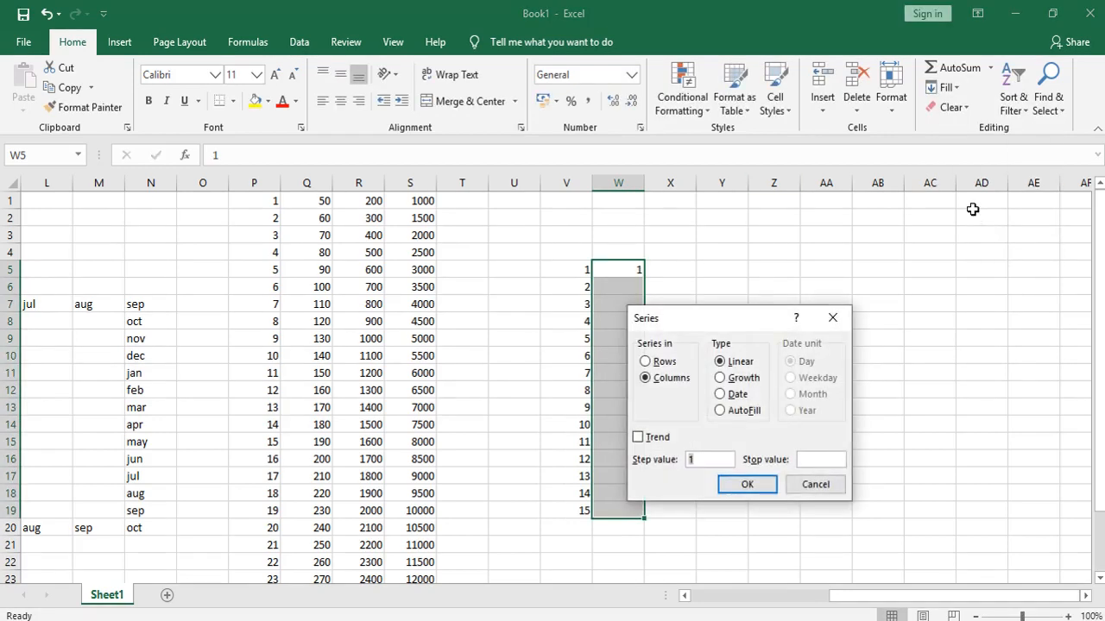
pyautogui.click(719, 379)
pyautogui.click(704, 460)
pyautogui.press('BackSpace')
pyautogui.write('2')
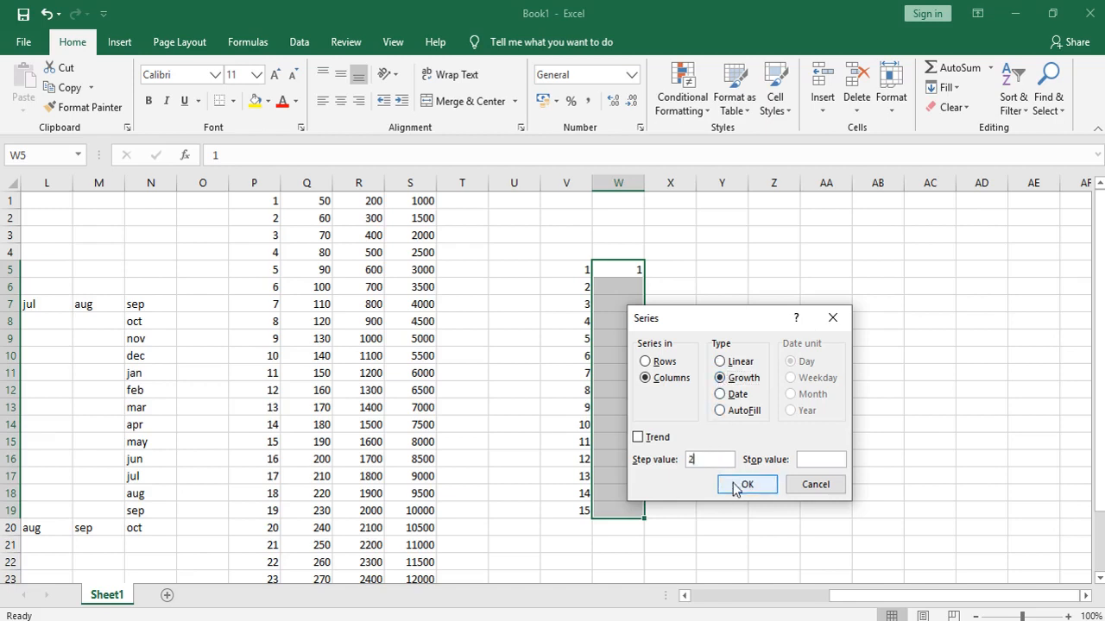
pyautogui.click(740, 484)
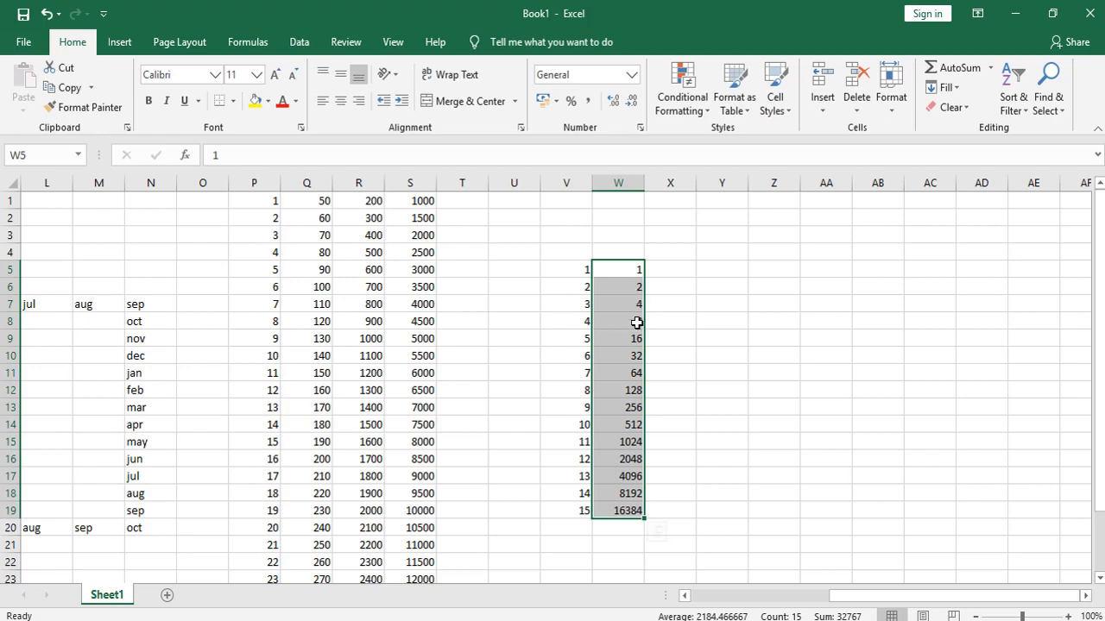
# Enter the date 22-06-2021 in Y5 and autofill the dates down to Y13
pyautogui.press('Right')
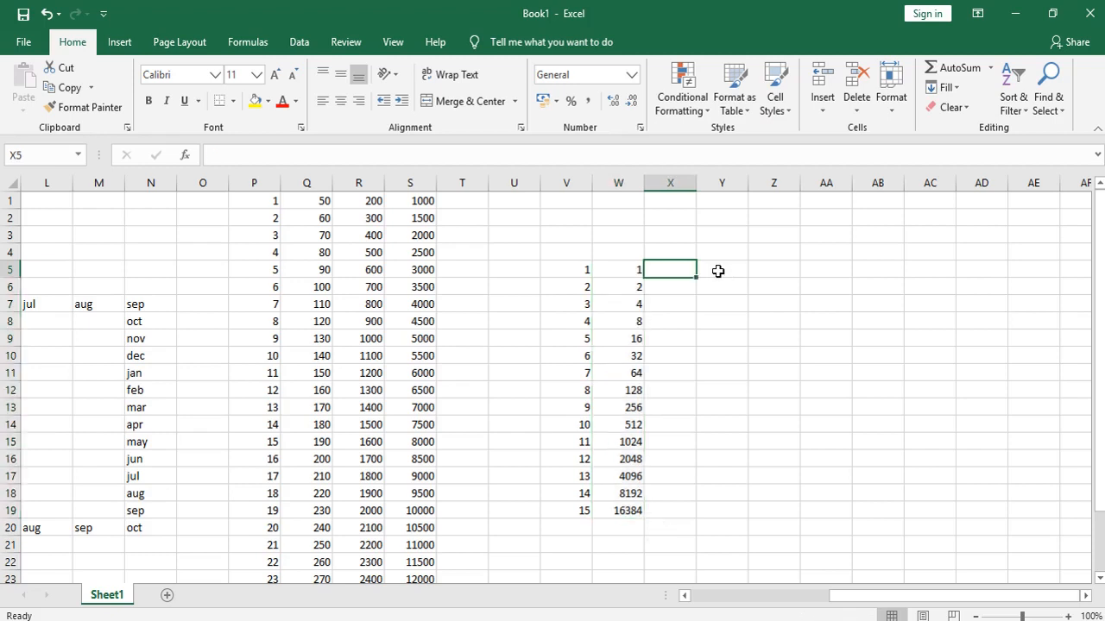
pyautogui.click(716, 271)
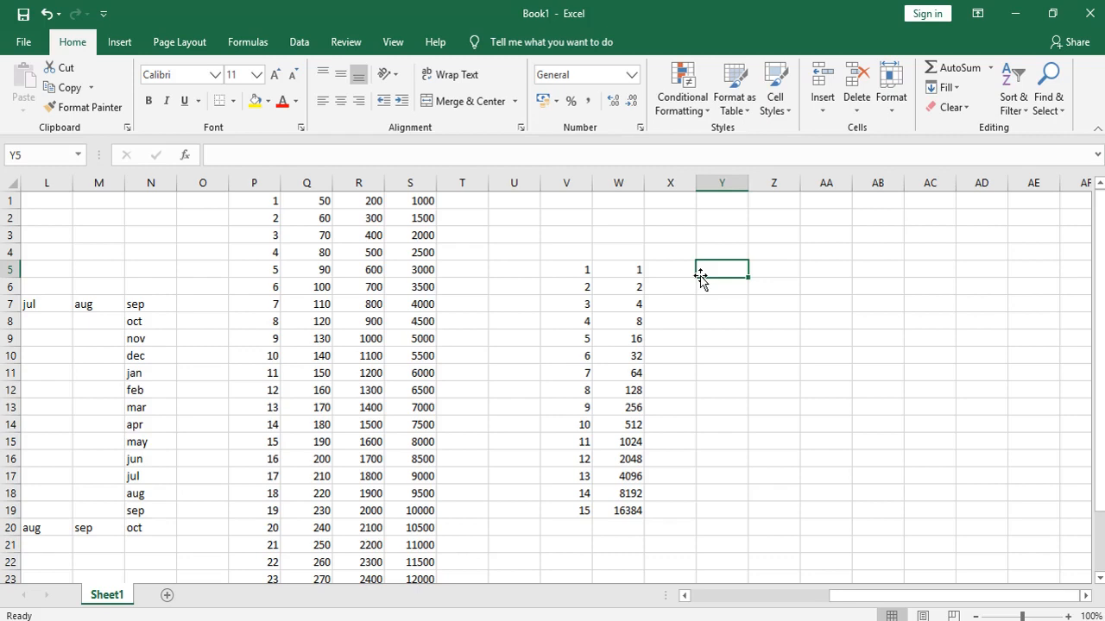
pyautogui.hotkey('ctrl', ';')
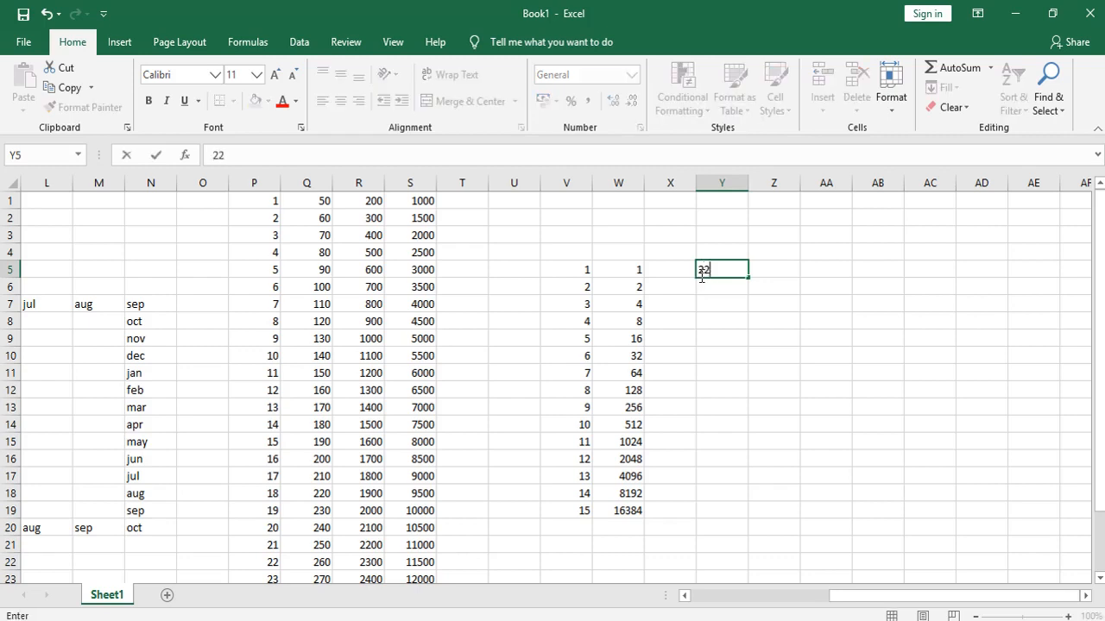
pyautogui.hotkey('ctrl', 'Return')
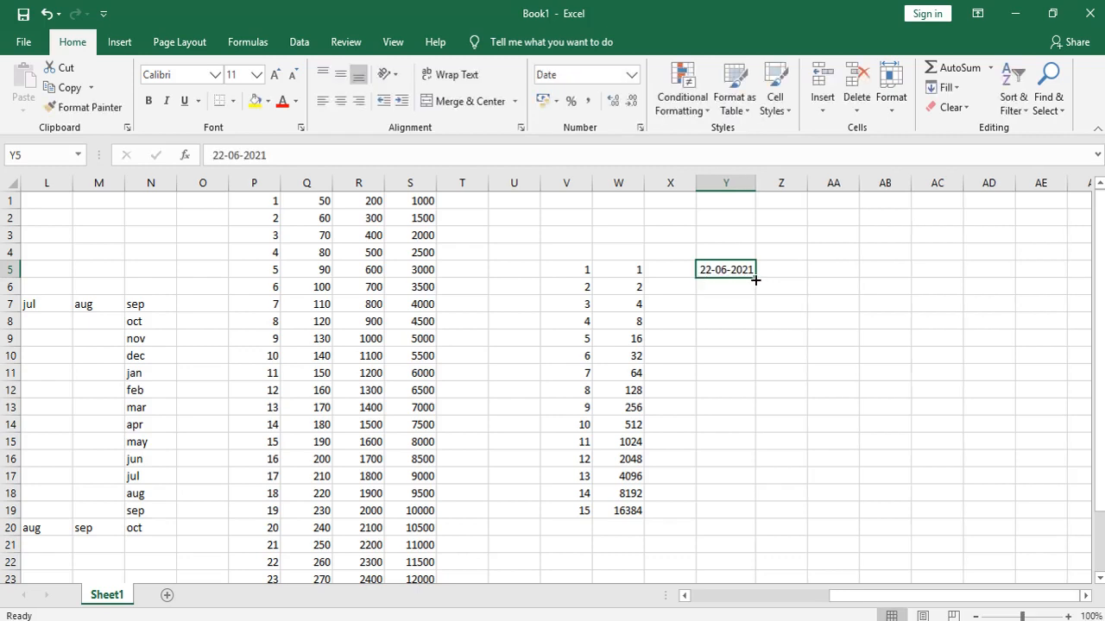
pyautogui.moveTo(755, 279); pyautogui.dragTo(761, 417)
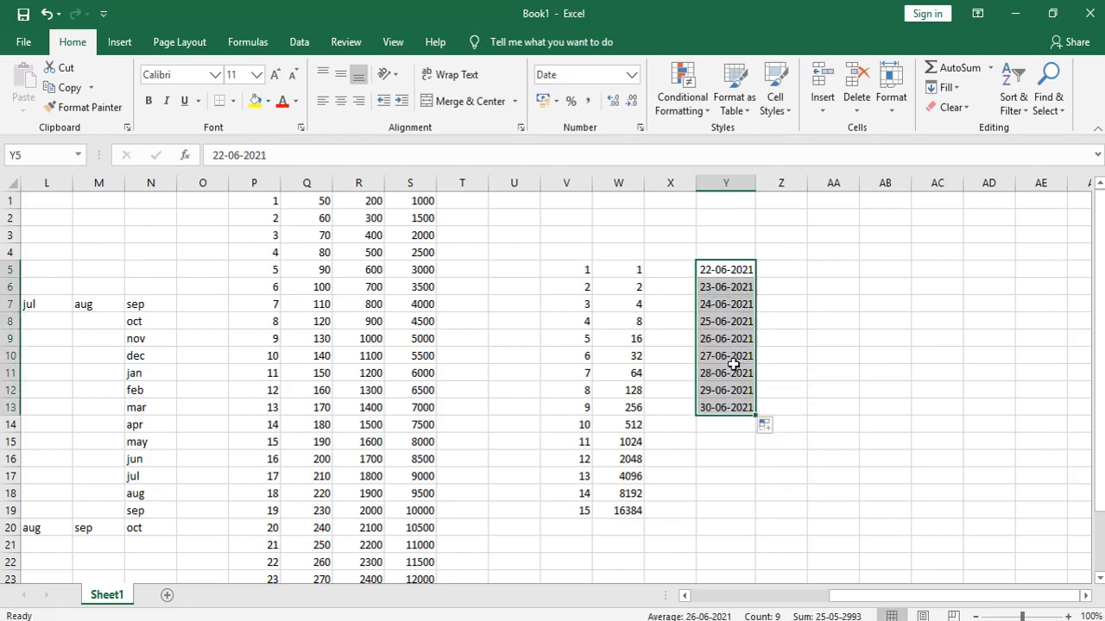
# Autofill the date from Y5 across to Z5 and widen column Z to fit the full date
pyautogui.click(730, 271)
pyautogui.moveTo(755, 277); pyautogui.dragTo(793, 283)
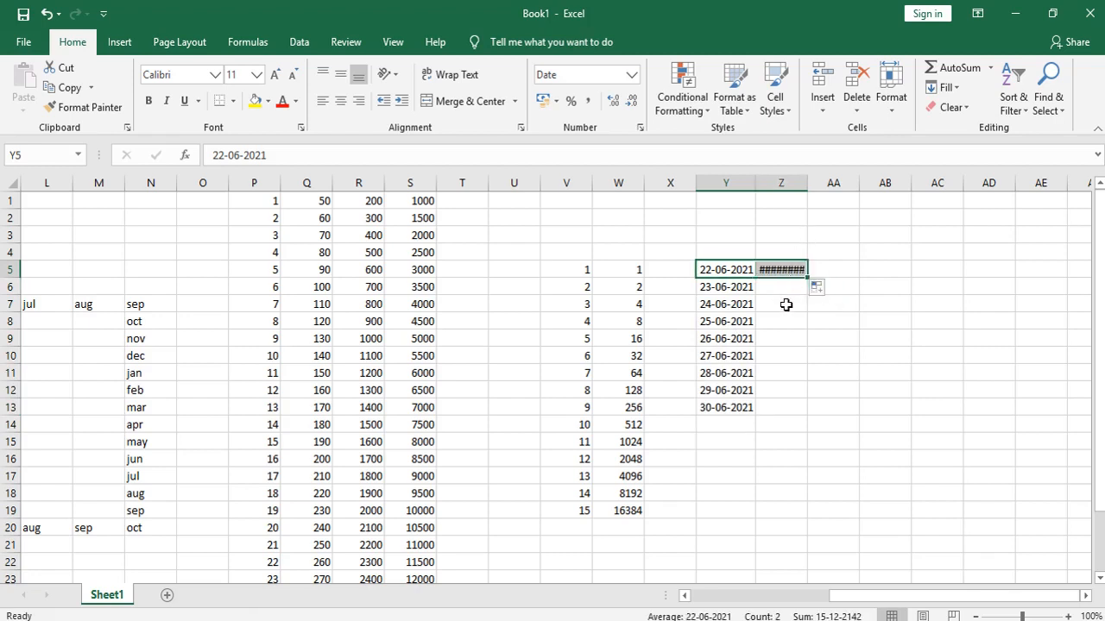
pyautogui.click(786, 304)
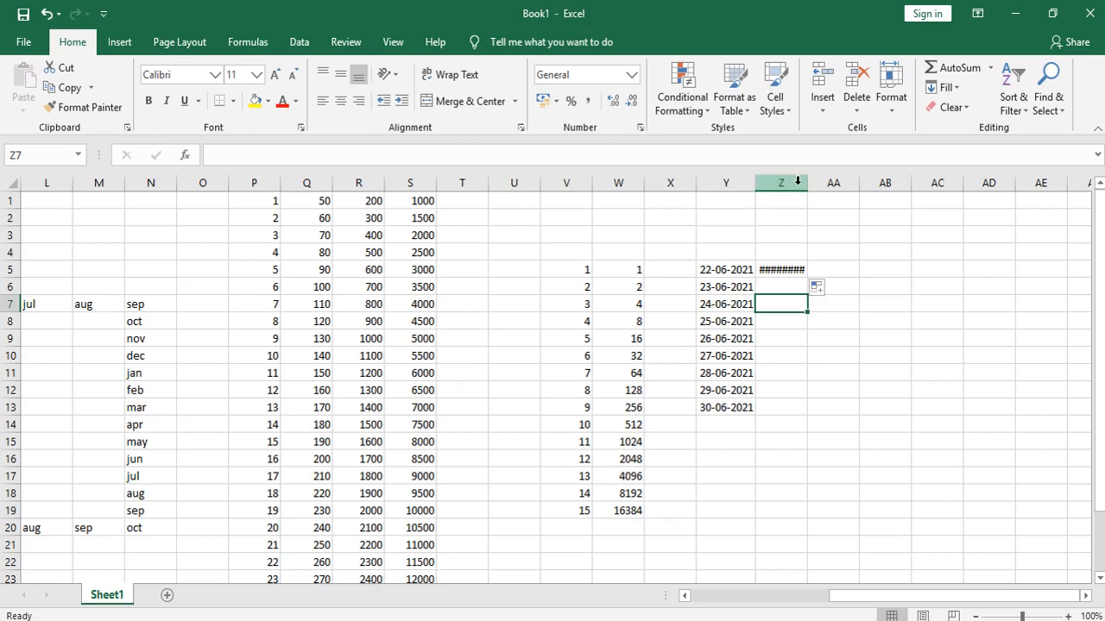
pyautogui.moveTo(807, 183); pyautogui.dragTo(817, 185)
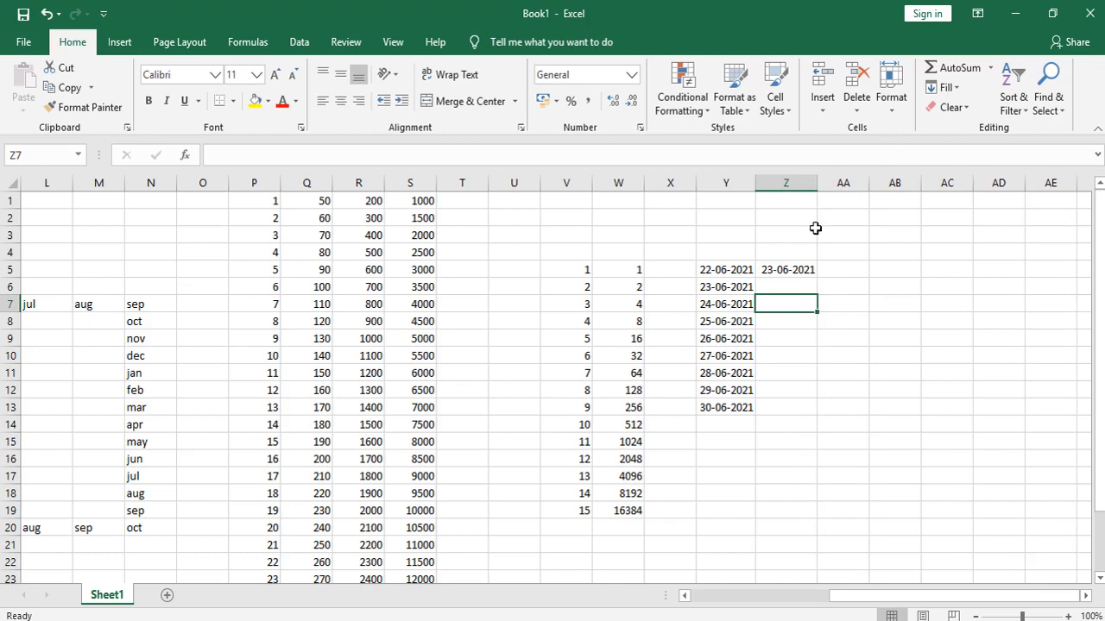
pyautogui.click(784, 269)
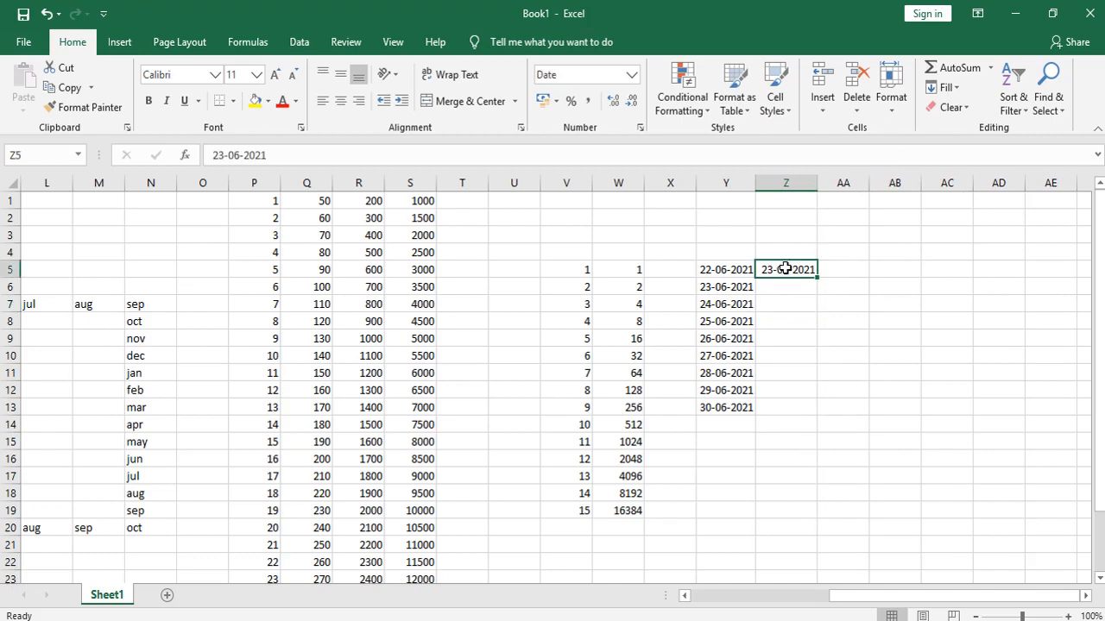
# Fill Z5:Z18 with a date series in columns using the Weekday date unit and a step value of 1
pyautogui.moveTo(785, 270); pyautogui.dragTo(794, 486)
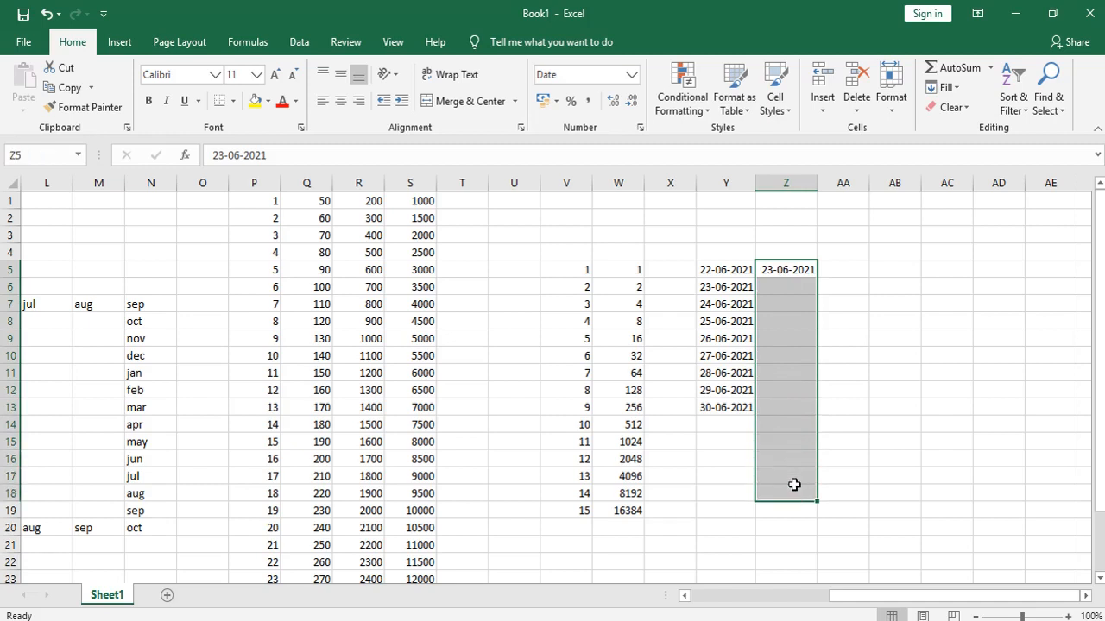
pyautogui.click(947, 88)
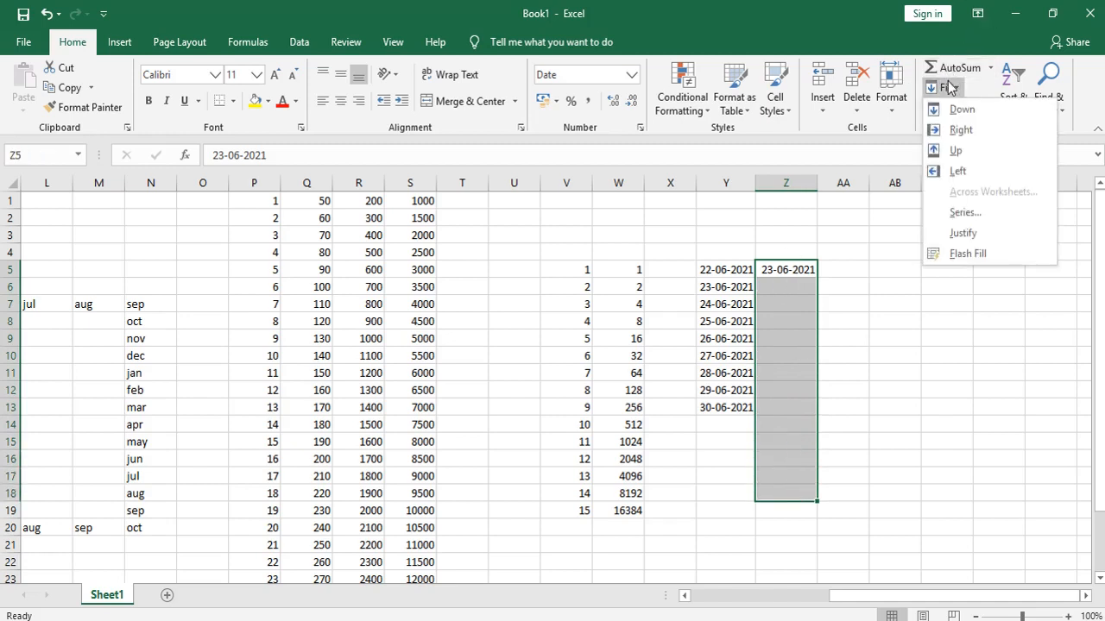
pyautogui.click(970, 213)
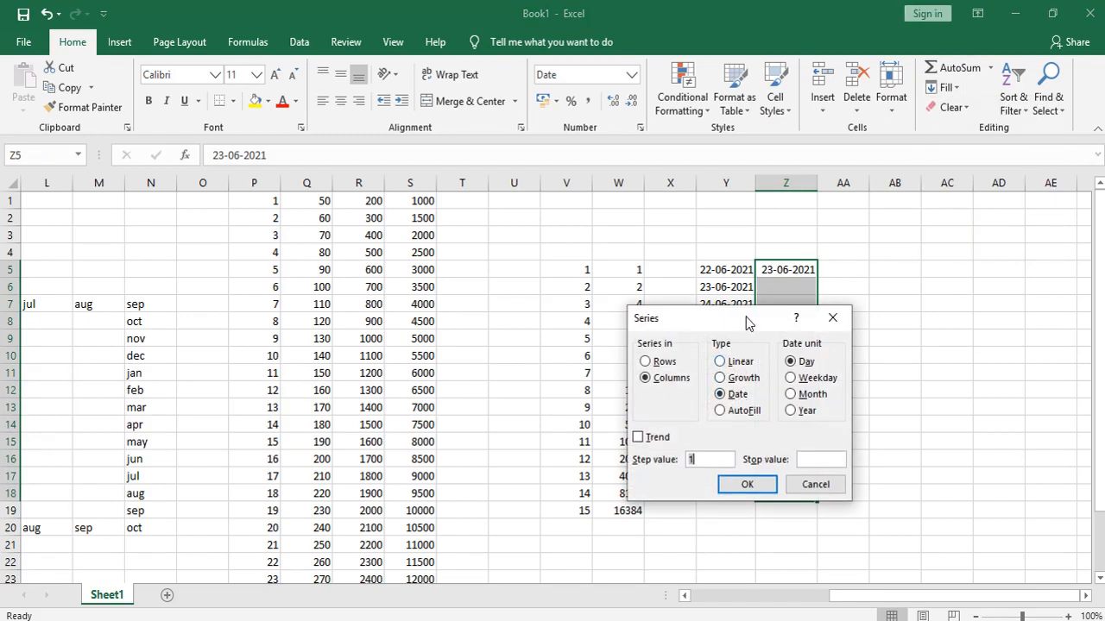
pyautogui.moveTo(746, 317); pyautogui.dragTo(592, 322)
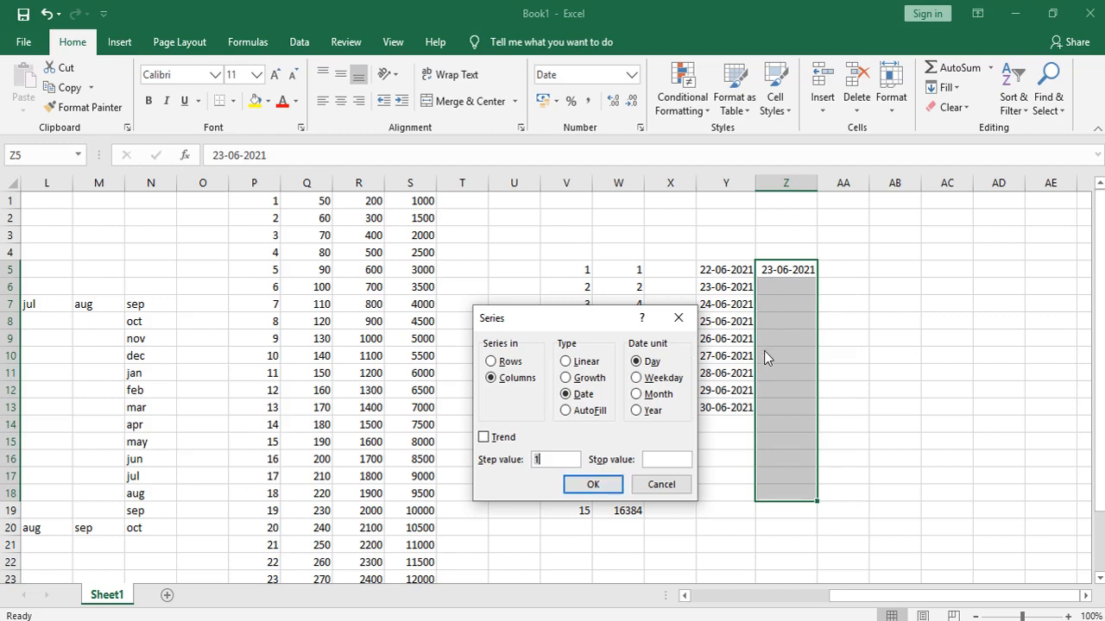
pyautogui.click(636, 381)
pyautogui.click(594, 484)
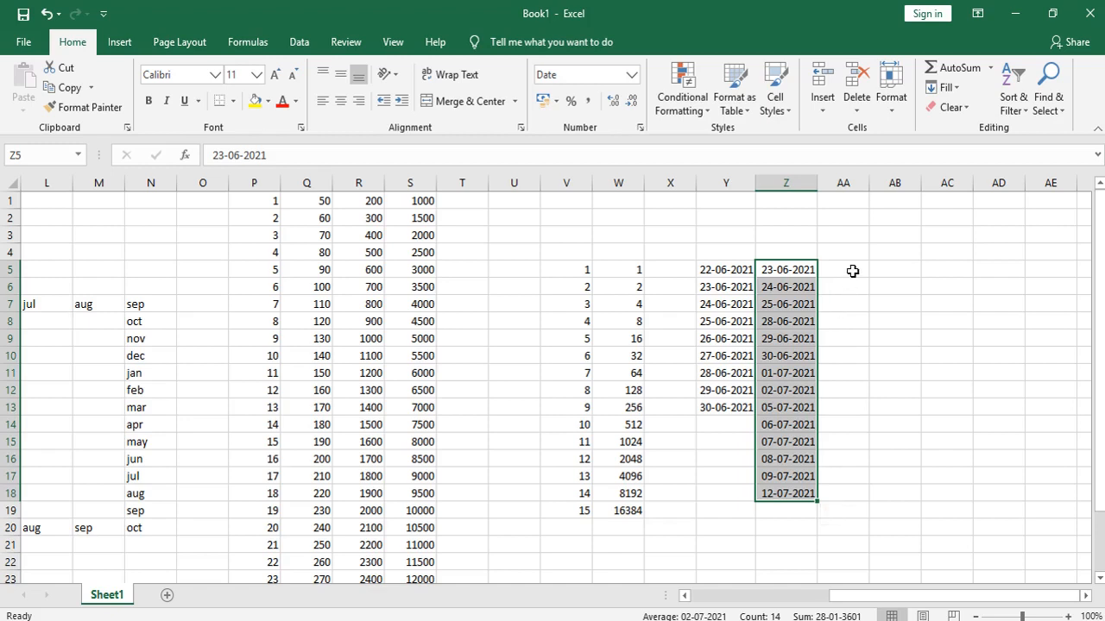
# Enter the date 27-06-2021 in cell AA5
pyautogui.click(851, 271)
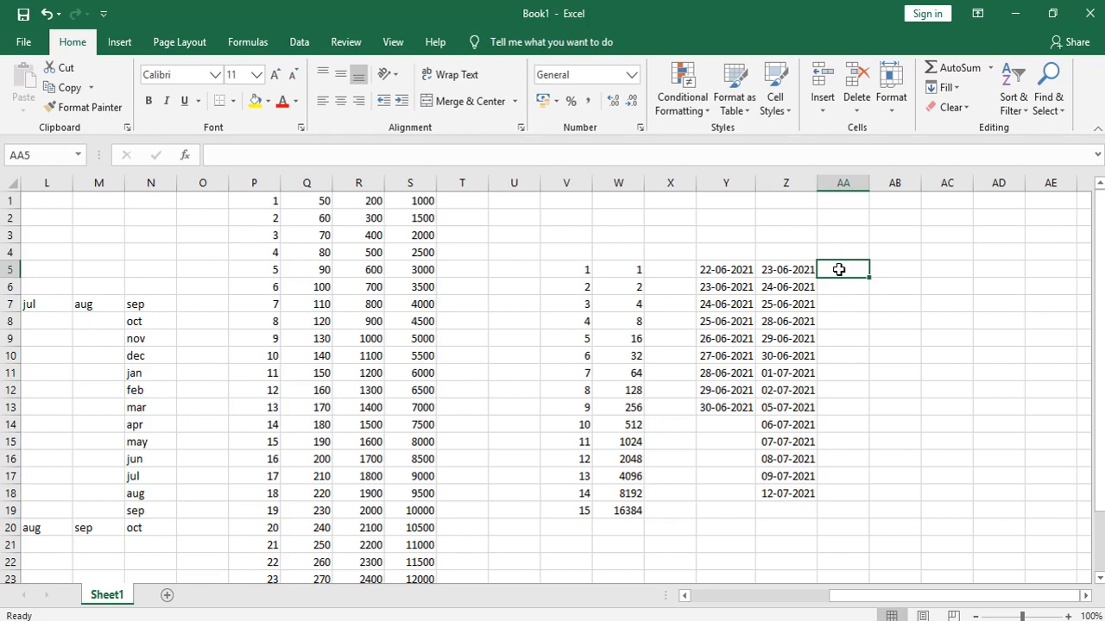
pyautogui.write('27')
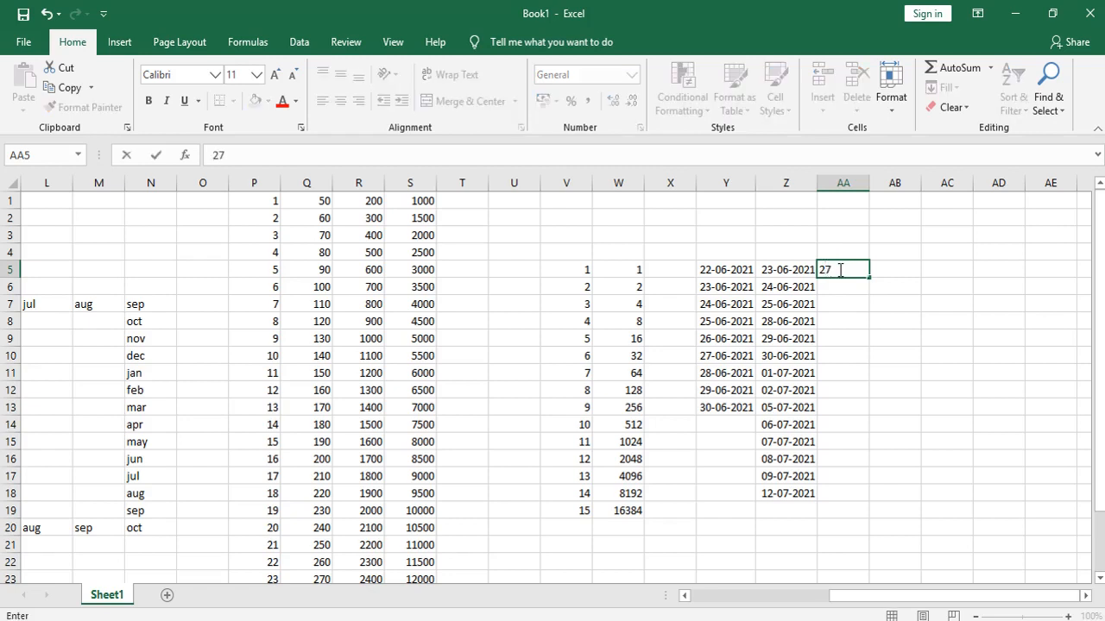
pyautogui.write('-06-2021')
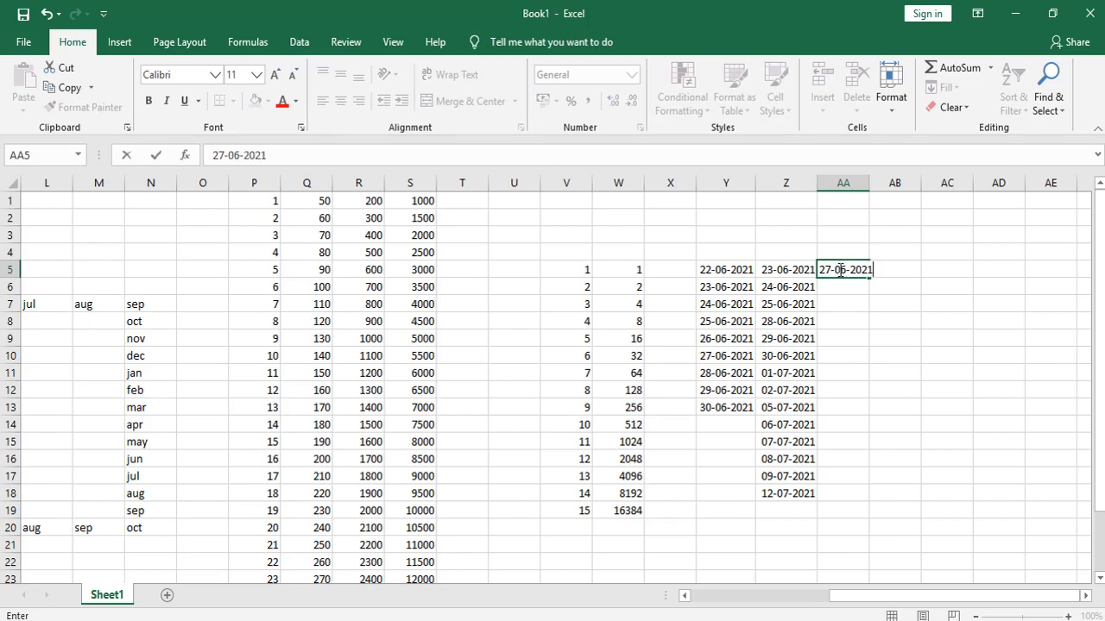
pyautogui.press('Return')
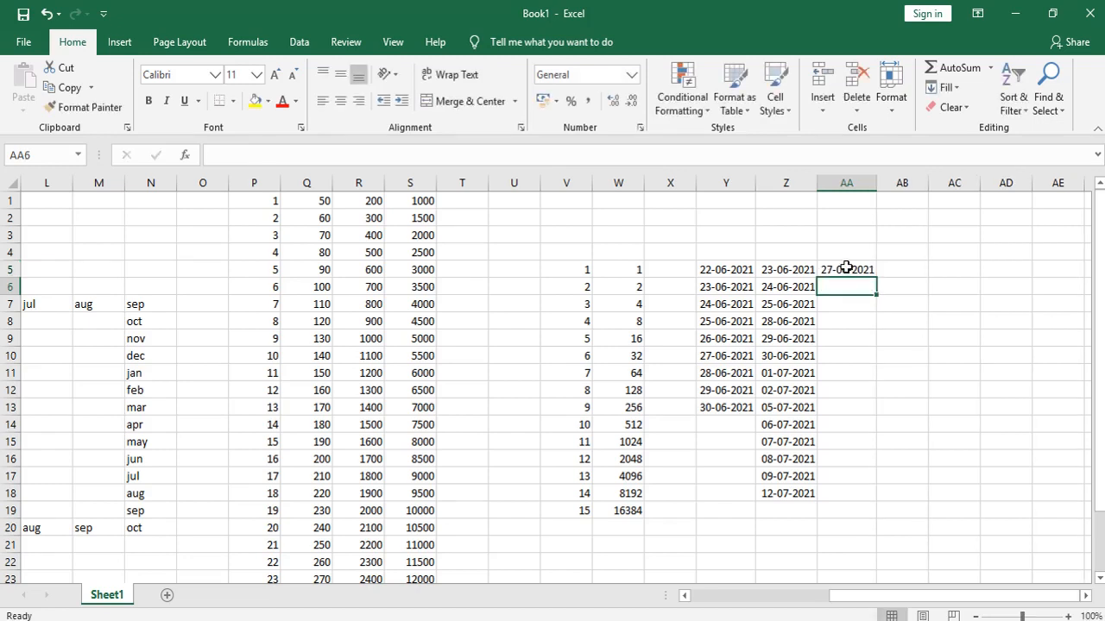
# Fill AA5:AA18 with a date series in columns using the Day unit and a step value of 7
pyautogui.click(848, 267)
pyautogui.moveTo(854, 270); pyautogui.dragTo(850, 494)
pyautogui.click(950, 88)
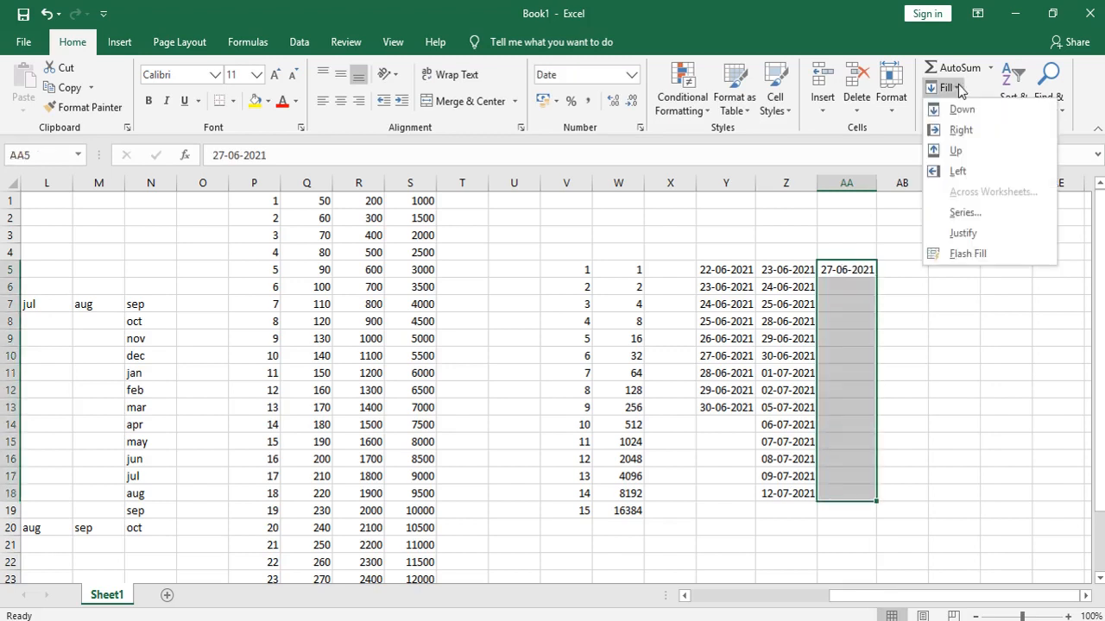
pyautogui.click(967, 213)
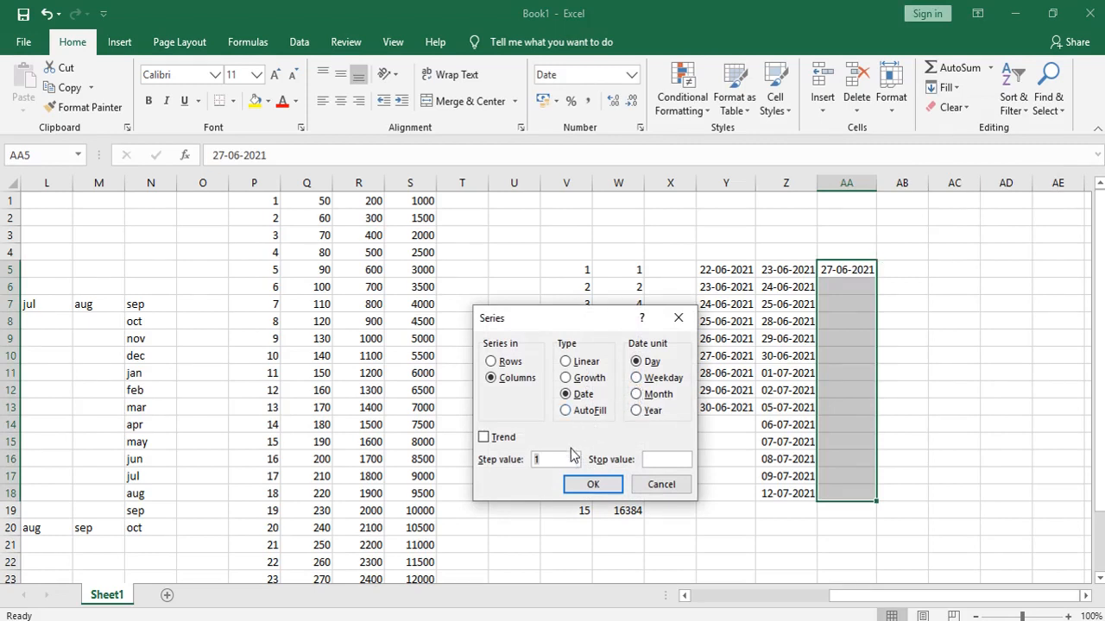
pyautogui.press('BackSpace')
pyautogui.write('7')
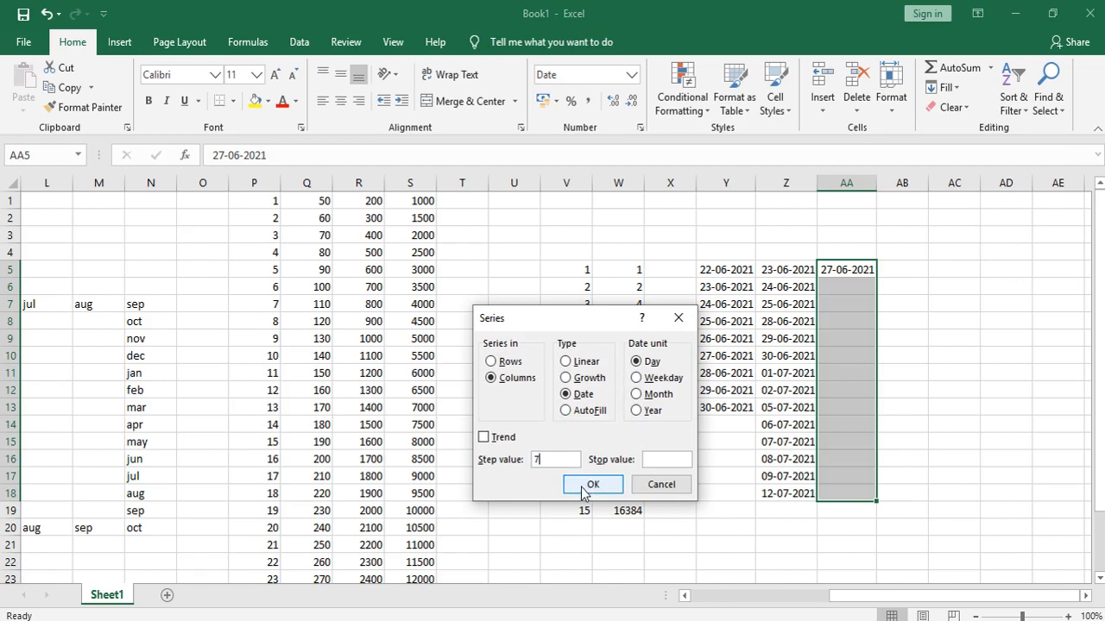
pyautogui.click(583, 485)
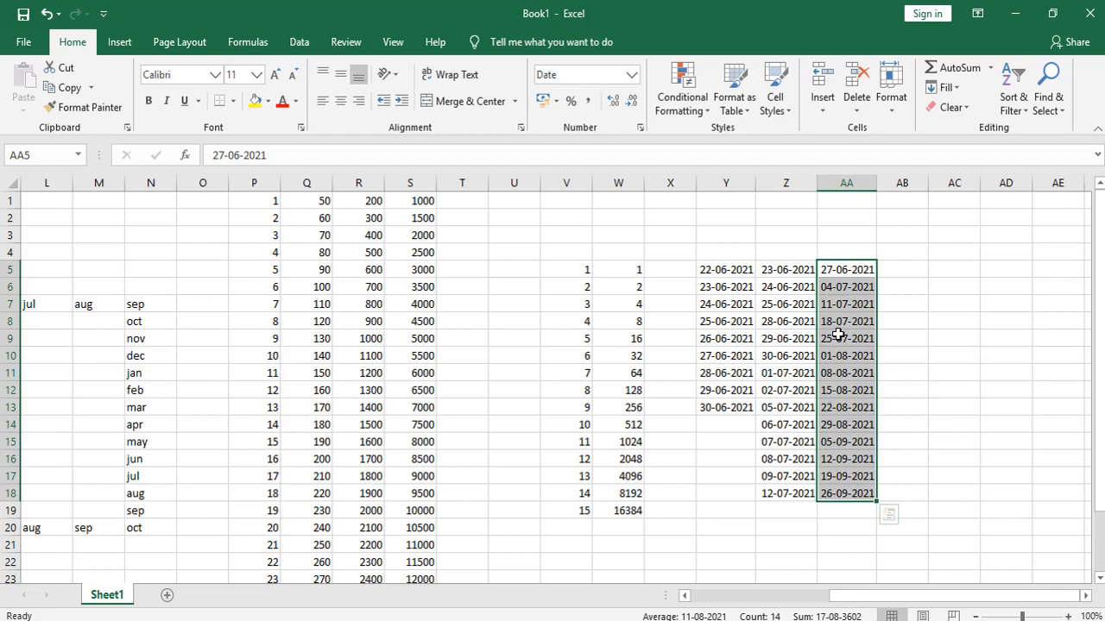
pyautogui.click(686, 598)
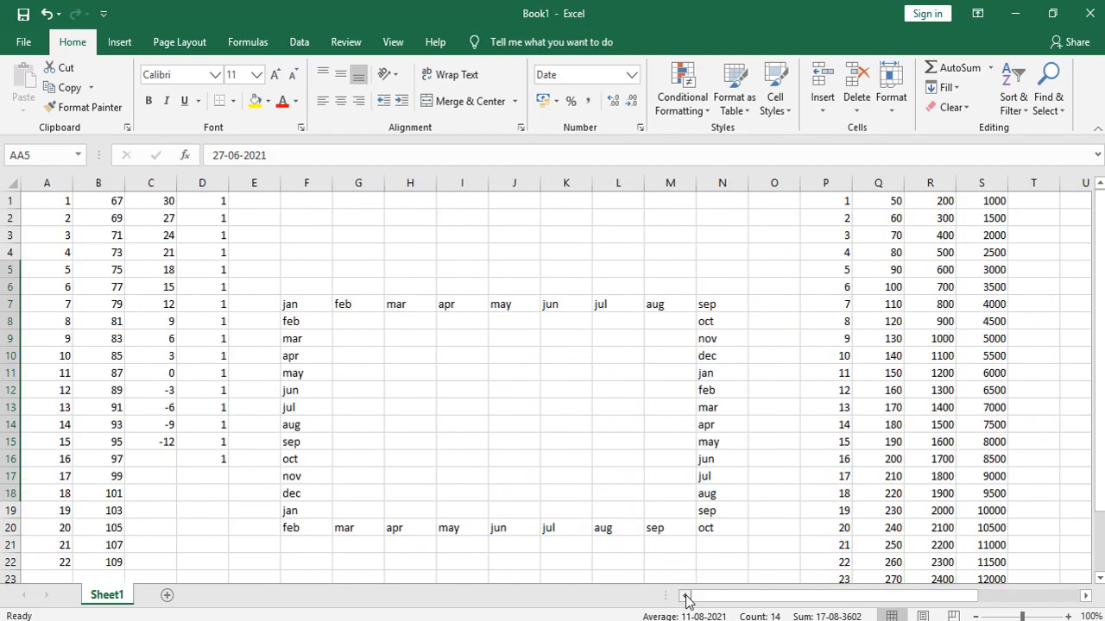